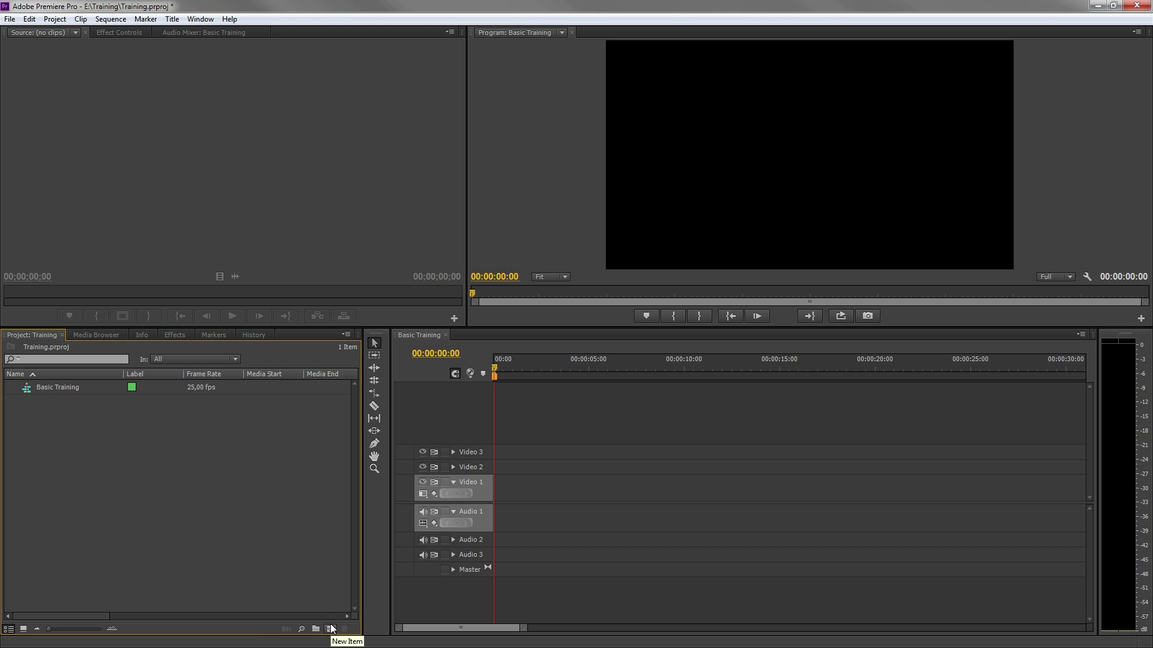
Create a new 1920×1080 title named 'Adobe' with Ctrl+T
{"action": "left_click", "coordinate": [331, 629]}
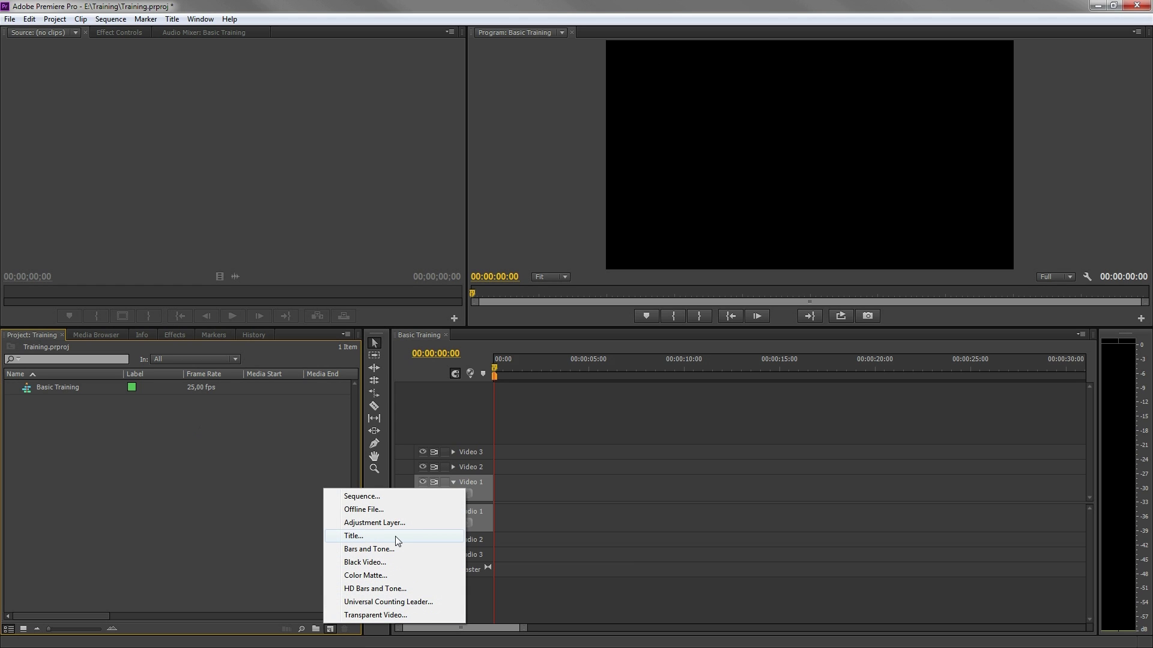
{"action": "left_click", "coordinate": [521, 482]}
{"action": "key", "text": "ctrl+t"}
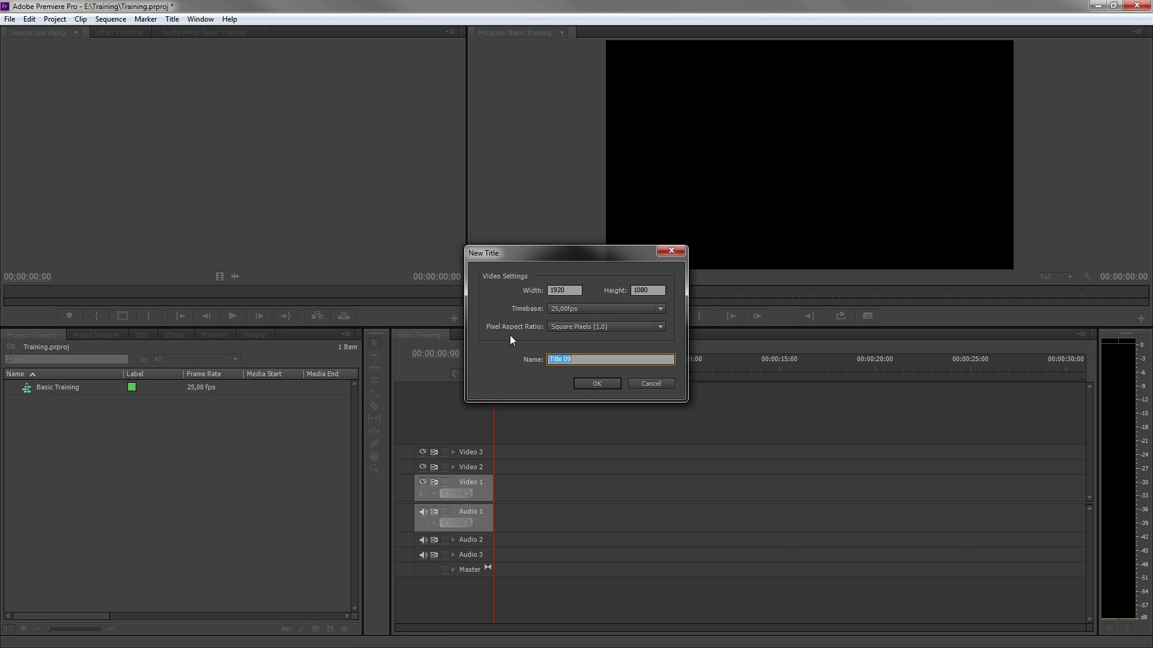
{"action": "left_click", "coordinate": [569, 290]}
{"action": "left_click", "coordinate": [654, 290]}
{"action": "left_click", "coordinate": [611, 358]}
{"action": "type", "text": "Adobe"}
{"action": "left_click", "coordinate": [597, 384]}
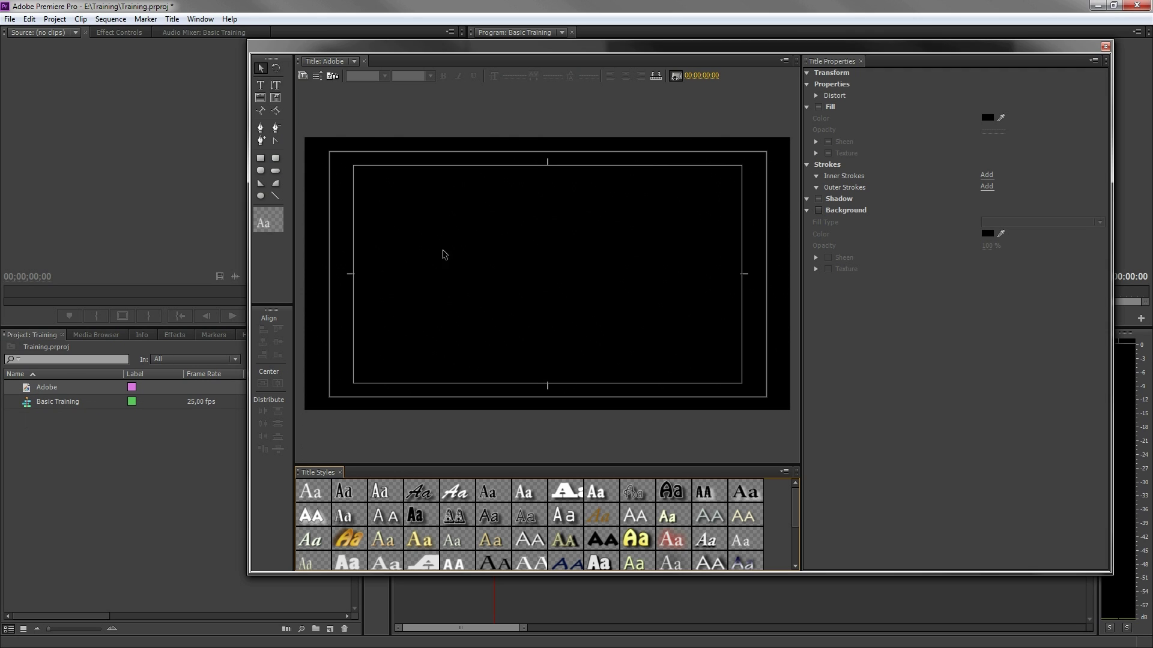
Type the word 'Adobe' on the title canvas
{"action": "left_click", "coordinate": [500, 260]}
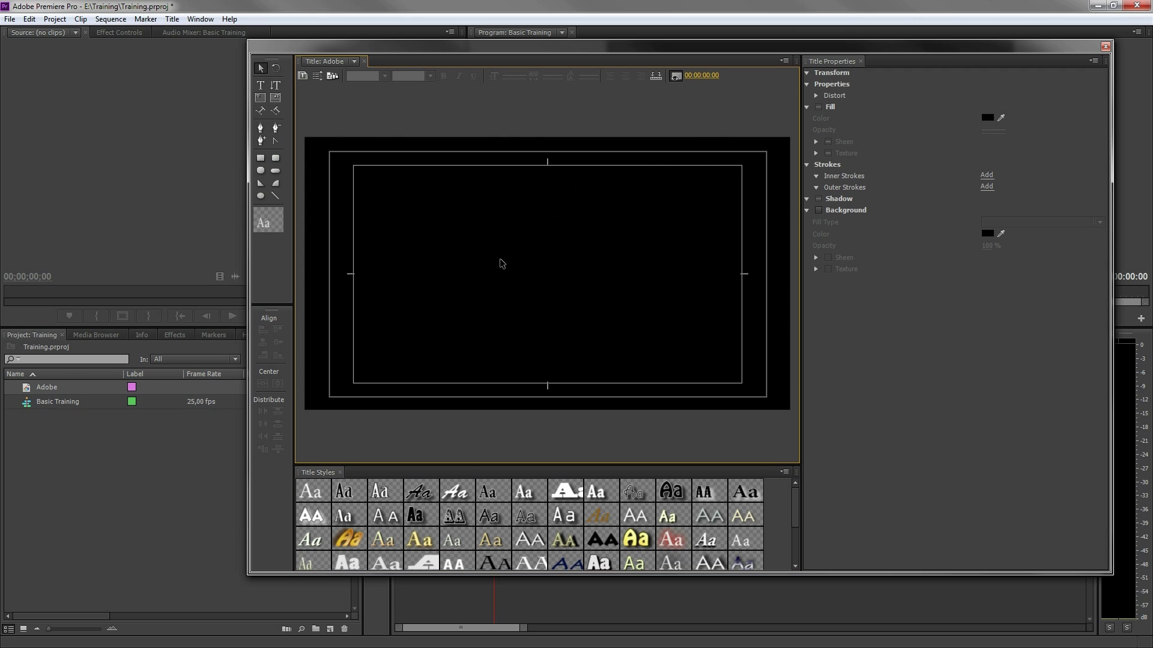
{"action": "key", "text": "t"}
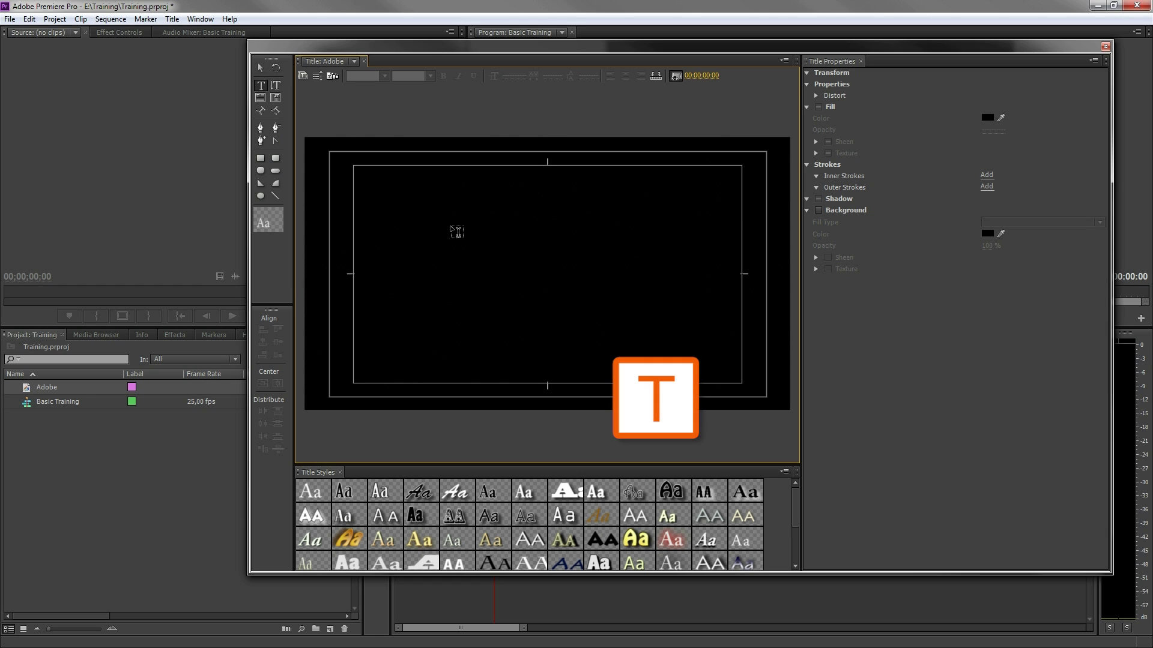
{"action": "left_click", "coordinate": [468, 254]}
{"action": "type", "text": "Adobe"}
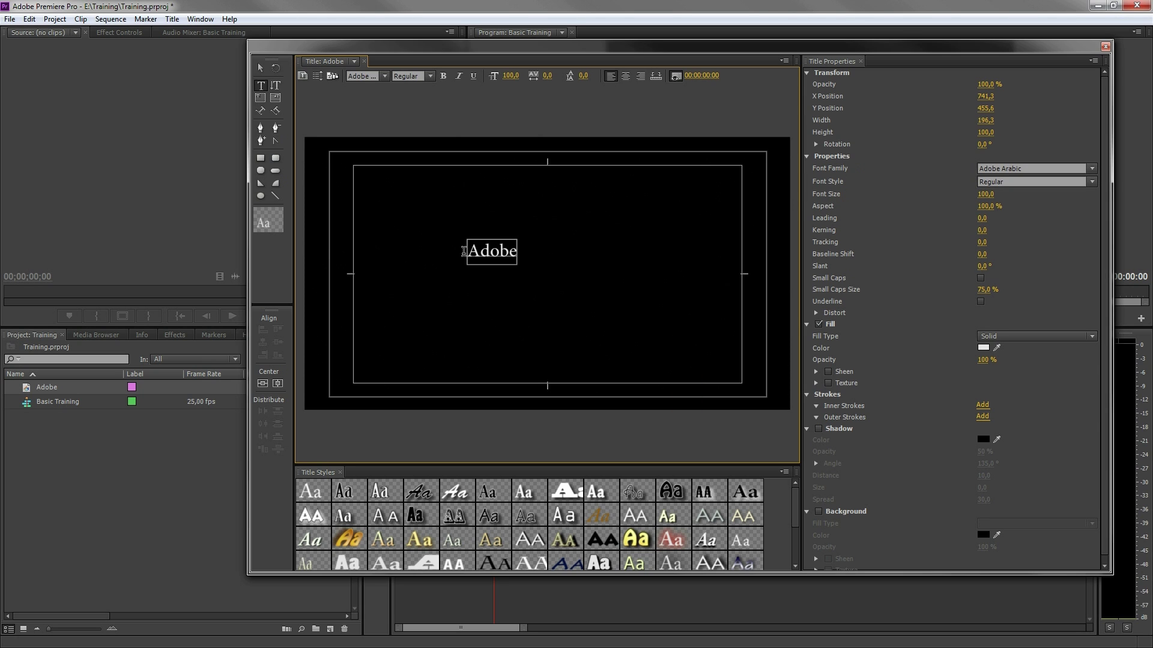
Move the Adobe text up and to the right of centre
{"action": "left_click", "coordinate": [260, 68]}
{"action": "left_click", "coordinate": [493, 256]}
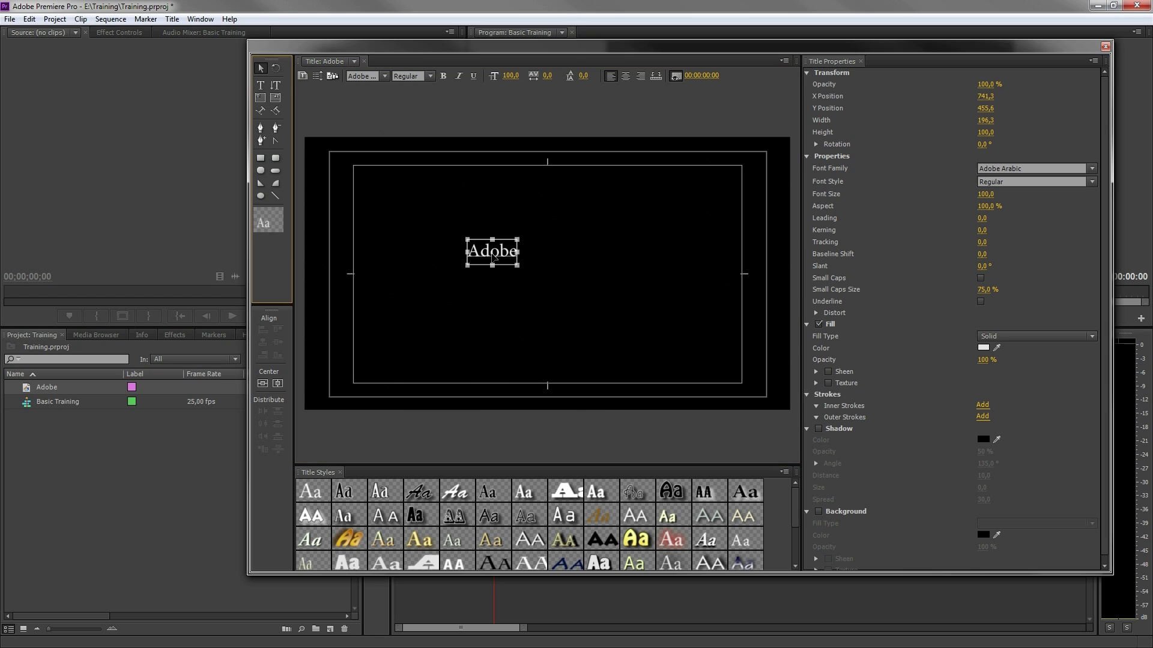
{"action": "left_click_drag", "start_coordinate": [545, 222], "coordinate": [631, 269]}
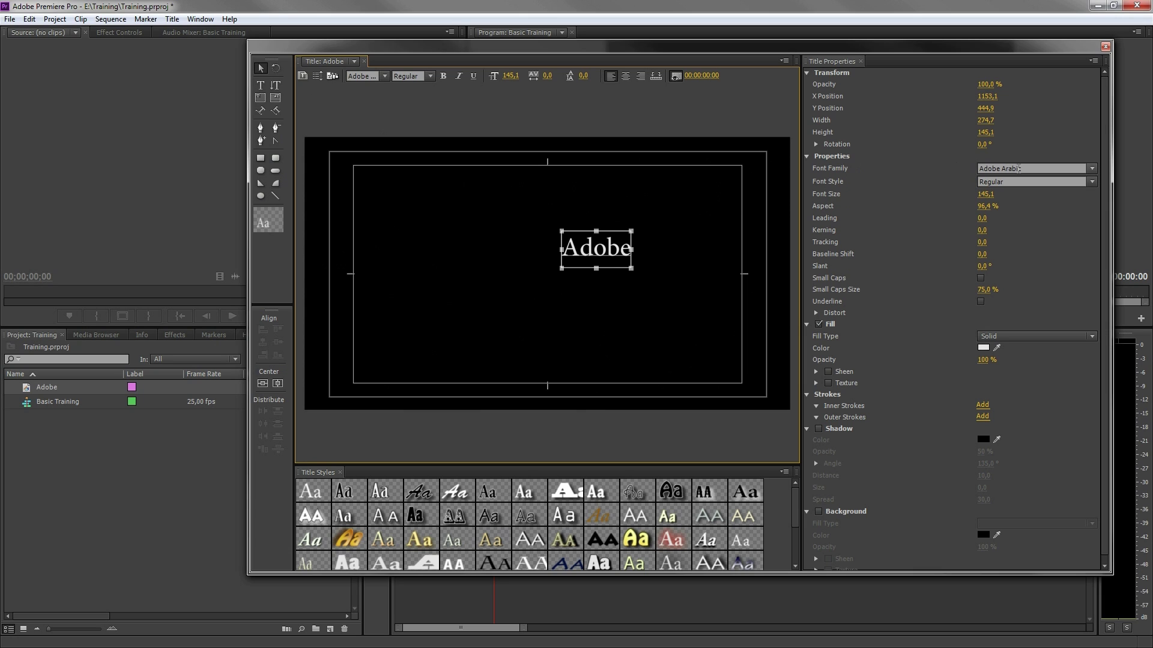
Give the Adobe text Gisha font, tracking 20, baseline shift 36 and 21° rotation
{"action": "left_click", "coordinate": [1092, 174]}
{"action": "left_click", "coordinate": [1017, 365]}
{"action": "left_click", "coordinate": [982, 253]}
{"action": "type", "text": "11"}
{"action": "key", "text": "Return"}
{"action": "mouse_move", "coordinate": [982, 254]}
{"action": "left_mouse_down"}
{"action": "mouse_move", "coordinate": [998, 254]}
{"action": "mouse_move", "coordinate": [995, 242]}
{"action": "left_mouse_up"}
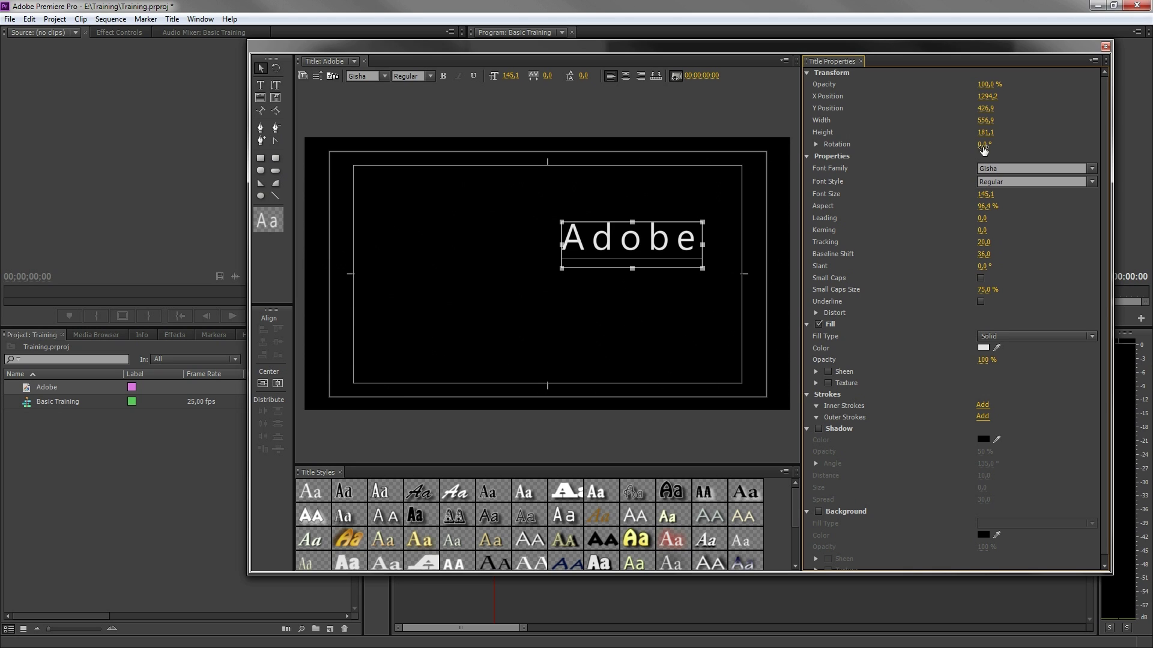
{"action": "left_click_drag", "start_coordinate": [983, 150], "coordinate": [996, 150]}
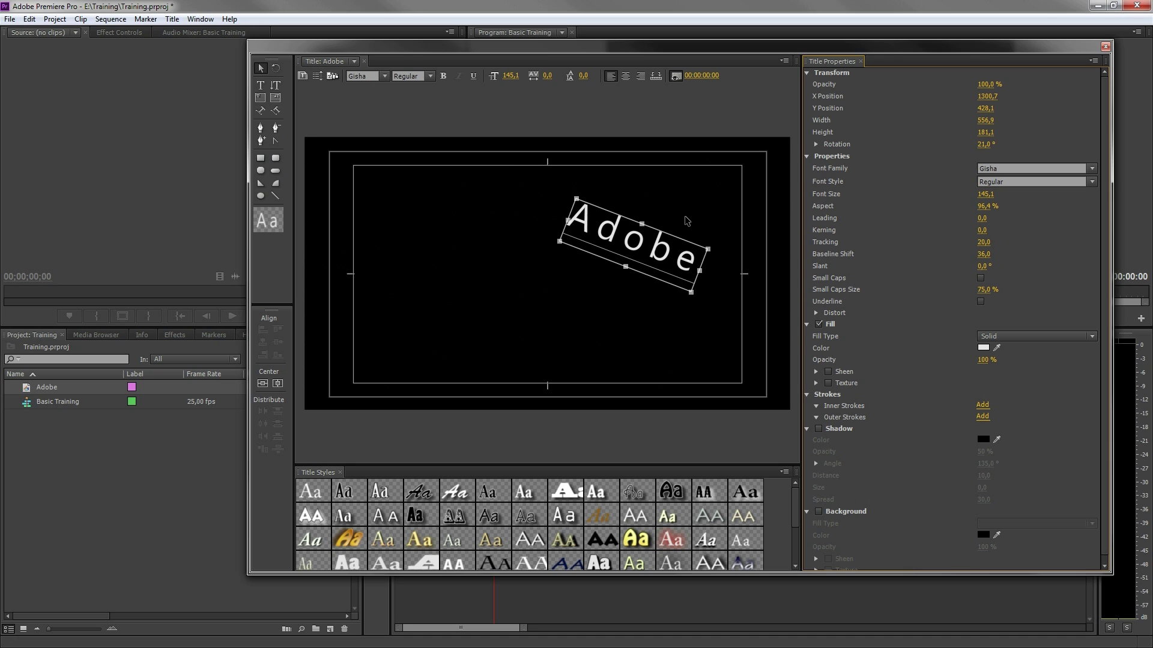
Apply the yellow Hobo Std gradient style to Adobe and centre it vertically and horizontally
{"action": "left_click", "coordinate": [354, 538]}
{"action": "left_click", "coordinate": [640, 542]}
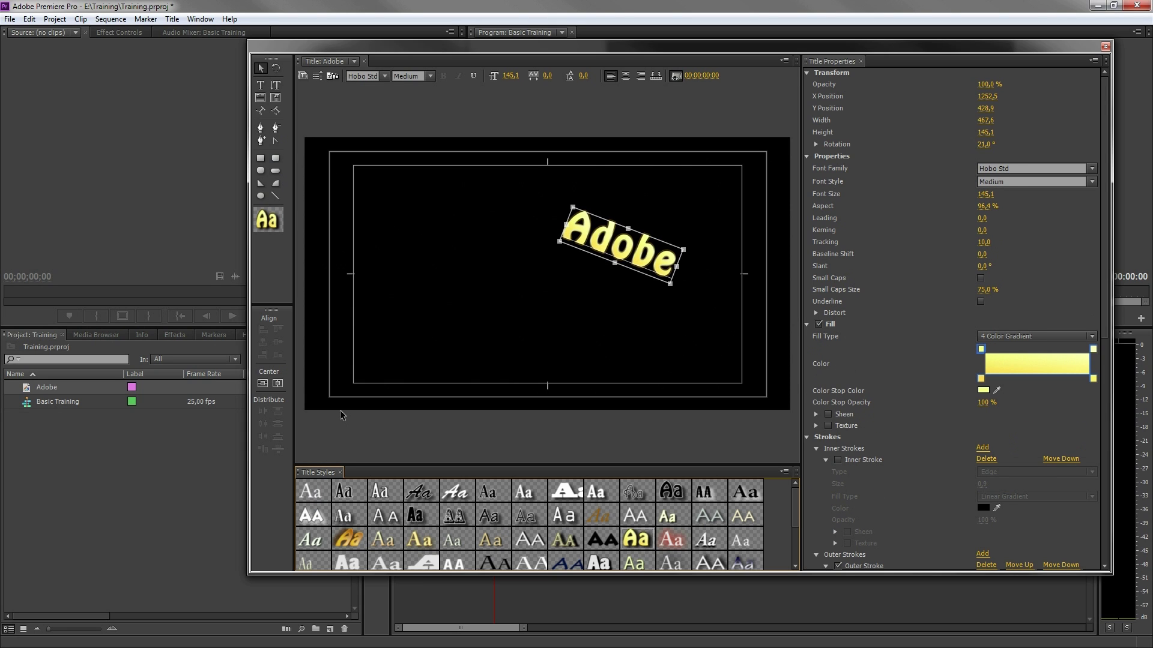
{"action": "left_click", "coordinate": [268, 389]}
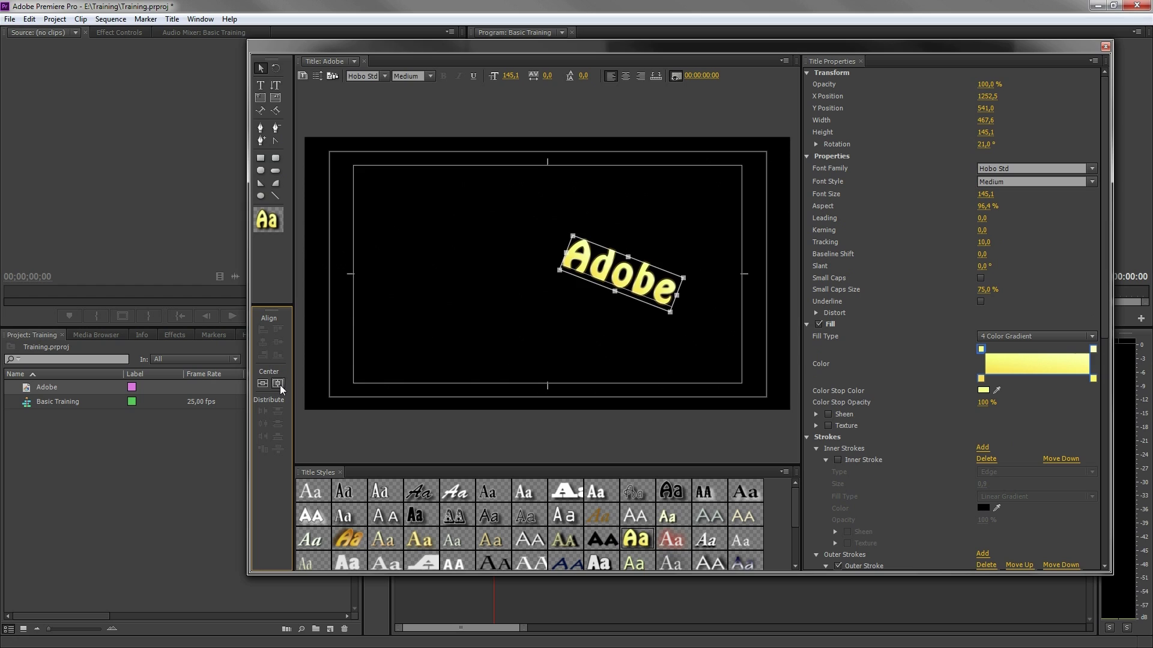
{"action": "left_click", "coordinate": [278, 385]}
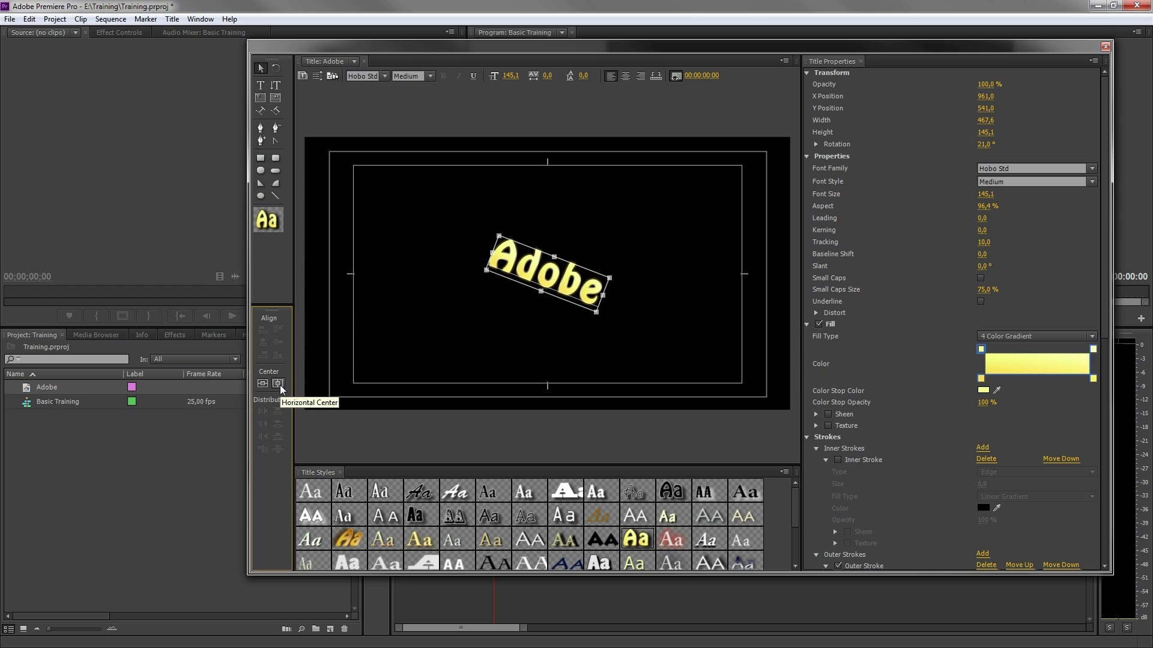
{"action": "left_click", "coordinate": [377, 378]}
{"action": "left_click", "coordinate": [319, 491]}
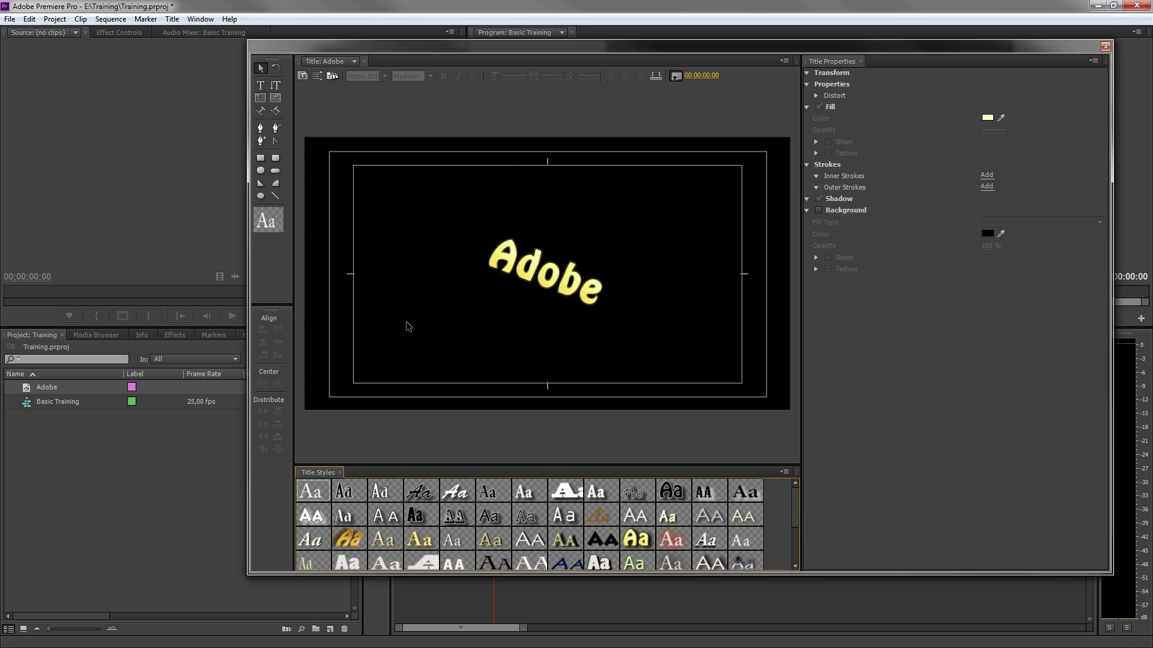
Draw a white clipped-corner rectangle at upper left and a looping Bezier curve at right
{"action": "left_click", "coordinate": [261, 171]}
{"action": "left_click_drag", "start_coordinate": [378, 192], "coordinate": [457, 252]}
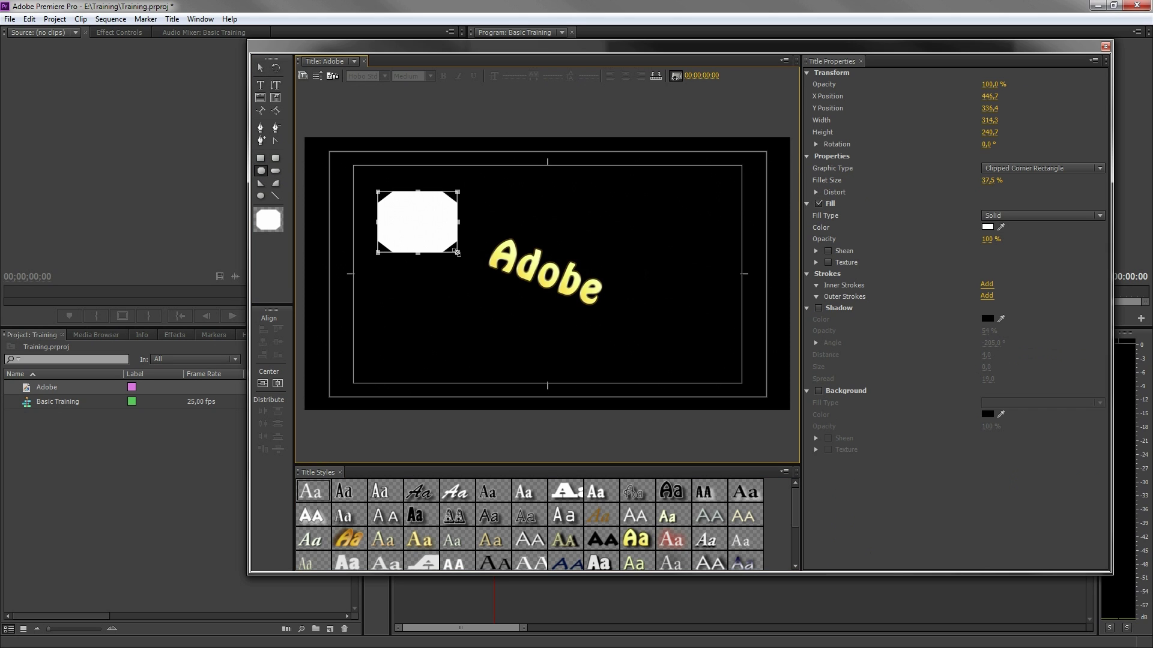
{"action": "left_click", "coordinate": [262, 128]}
{"action": "left_click_drag", "start_coordinate": [621, 188], "coordinate": [629, 168]}
{"action": "left_click", "coordinate": [590, 241]}
{"action": "left_click_drag", "start_coordinate": [591, 243], "coordinate": [621, 284]}
{"action": "left_click", "coordinate": [679, 283]}
{"action": "left_click_drag", "start_coordinate": [705, 223], "coordinate": [688, 181]}
{"action": "left_click", "coordinate": [649, 225]}
{"action": "left_click_drag", "start_coordinate": [679, 260], "coordinate": [666, 264]}
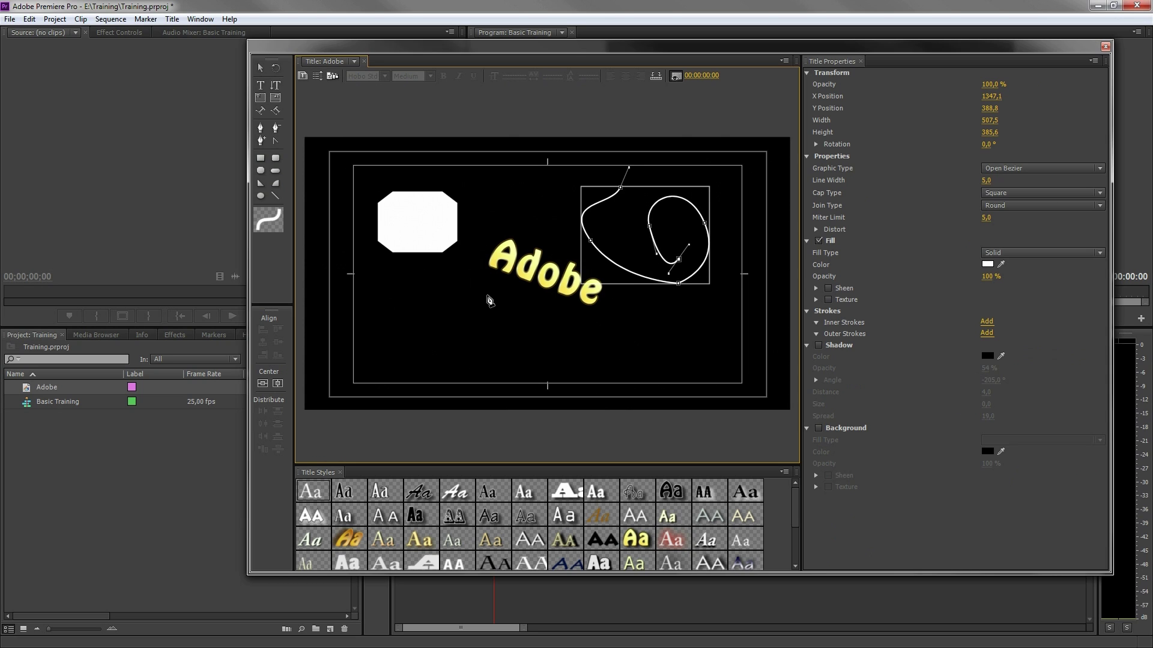
{"action": "left_click", "coordinate": [261, 68]}
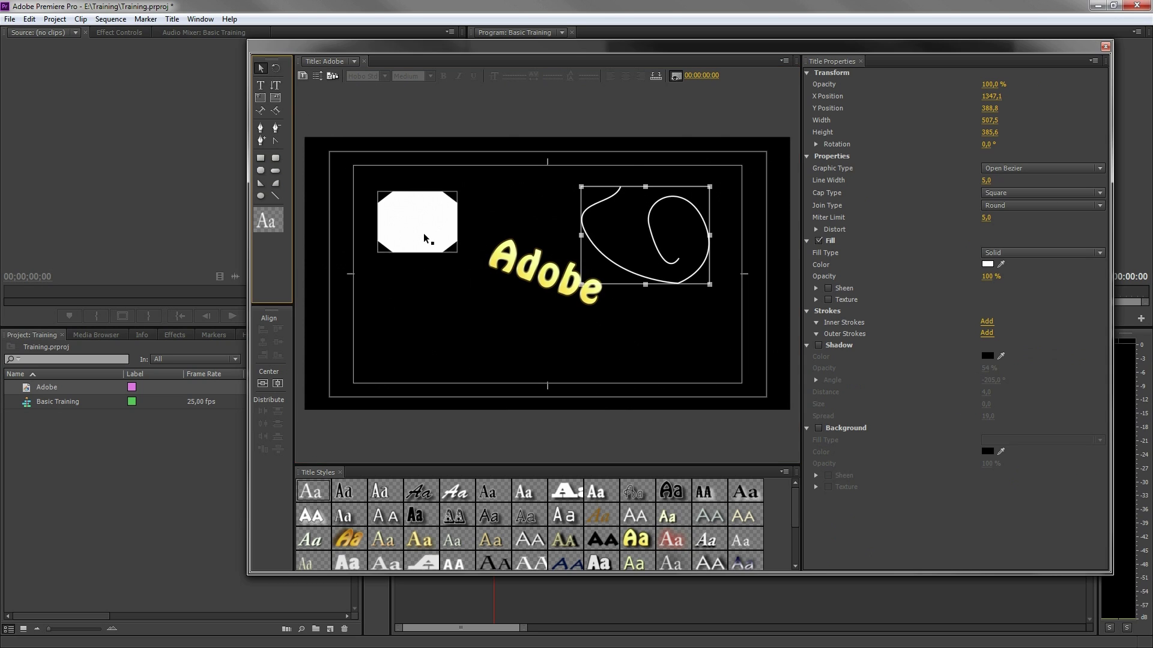
Insert Adobe Logo.jpg, scale it to 421.4×539 and place it left of the text
{"action": "left_click", "coordinate": [459, 304]}
{"action": "right_click", "coordinate": [458, 304]}
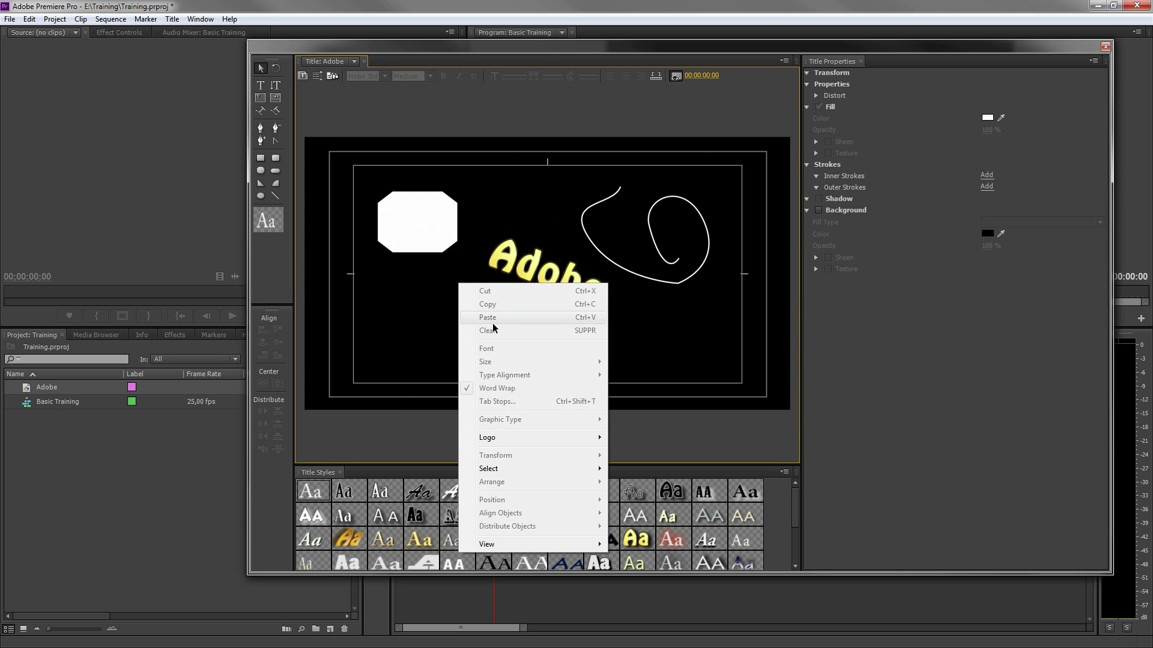
{"action": "mouse_move", "coordinate": [559, 437]}
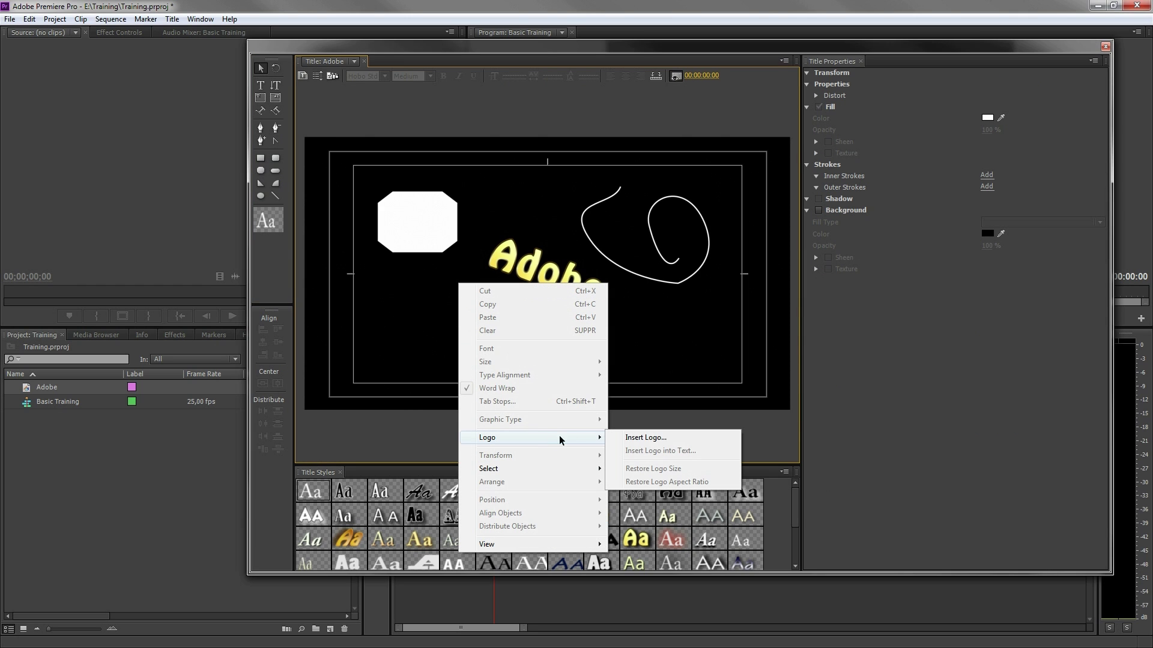
{"action": "left_click", "coordinate": [684, 438]}
{"action": "left_click", "coordinate": [423, 228]}
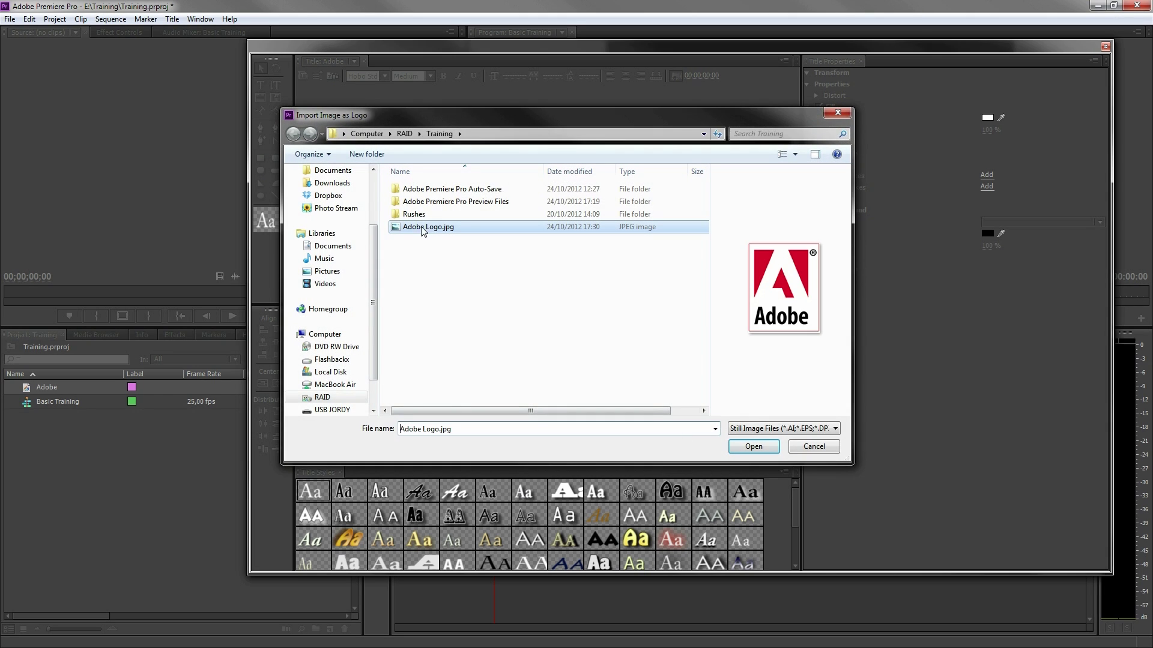
{"action": "left_click", "coordinate": [742, 445]}
{"action": "left_click_drag", "start_coordinate": [563, 287], "coordinate": [486, 311]}
{"action": "left_click_drag", "start_coordinate": [536, 362], "coordinate": [448, 306]}
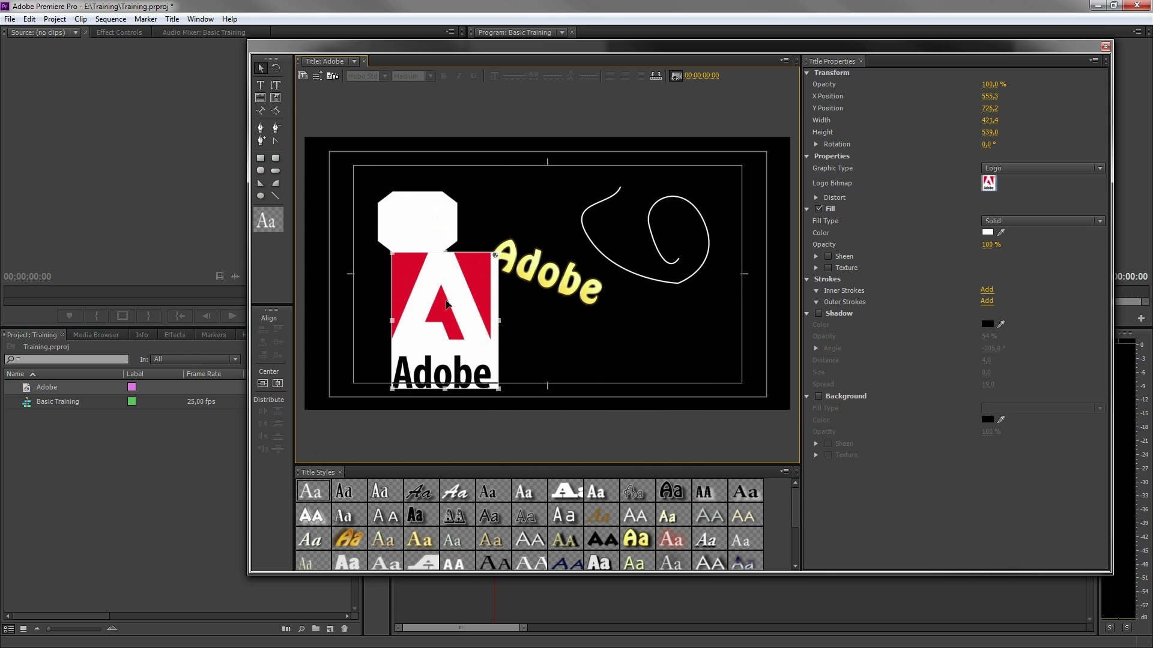
Save the current title as a user template named 'Adobe' and apply it
{"action": "left_click", "coordinate": [332, 76]}
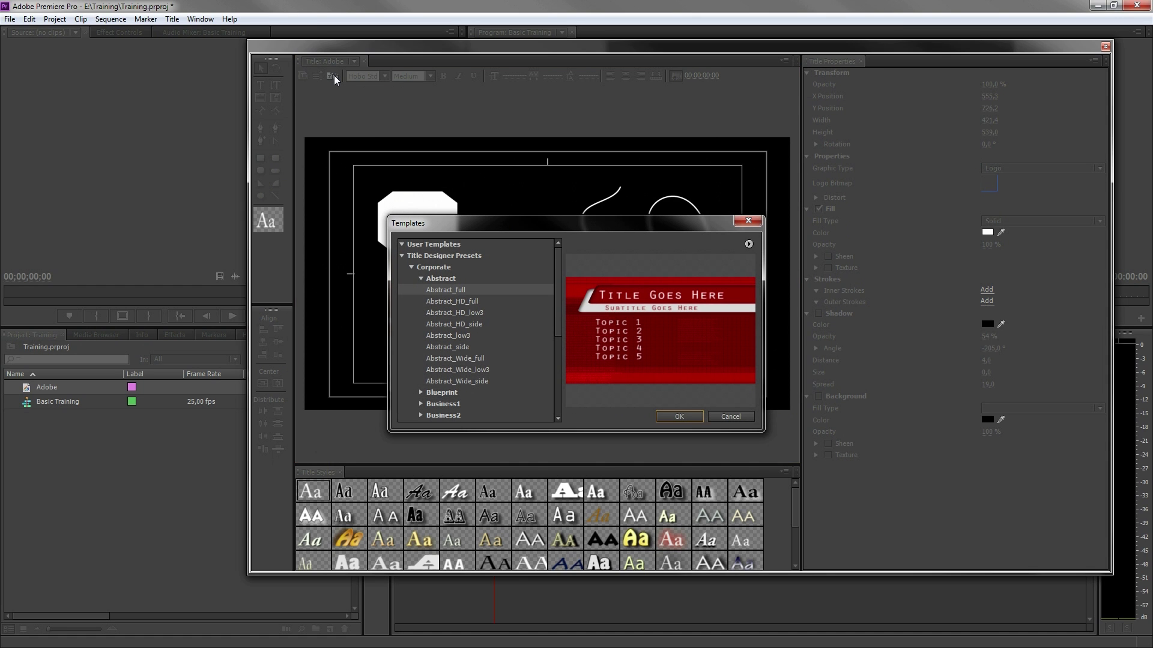
{"action": "left_click", "coordinate": [456, 312]}
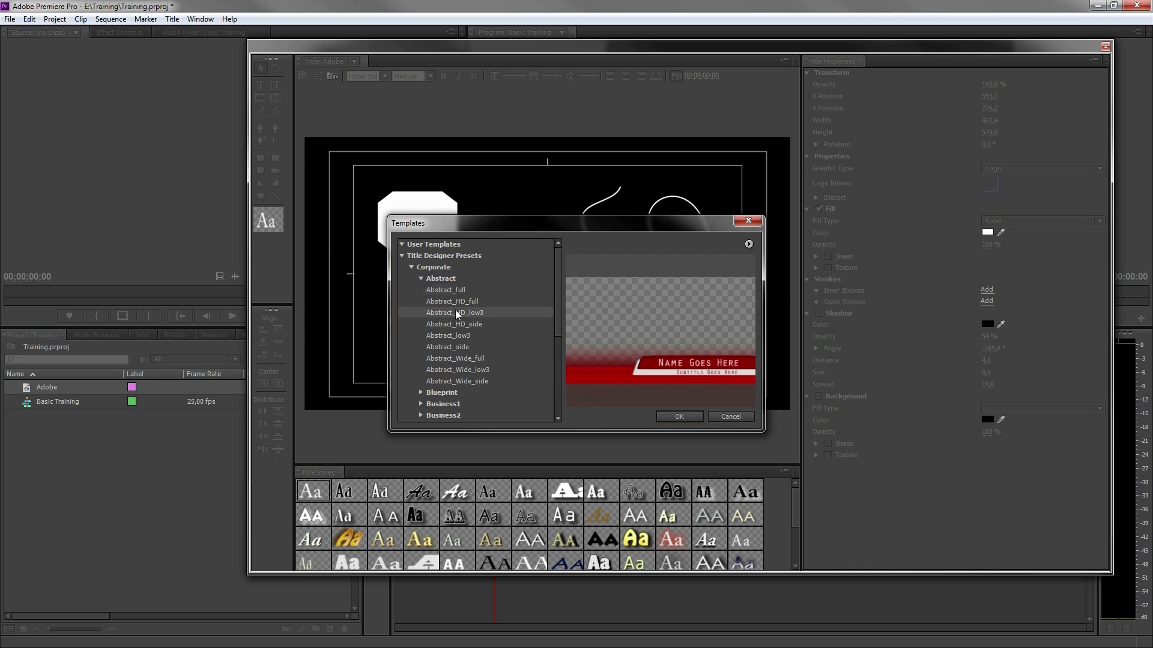
{"action": "left_click", "coordinate": [449, 341]}
{"action": "left_click", "coordinate": [441, 243]}
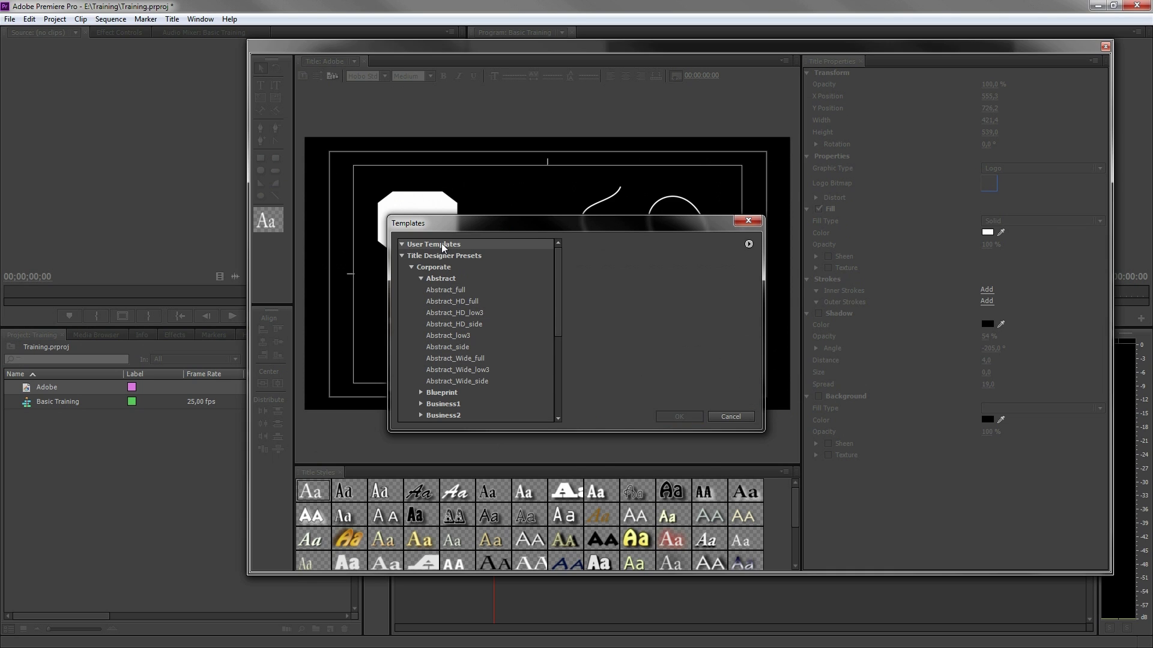
{"action": "left_click", "coordinate": [748, 245]}
{"action": "left_click", "coordinate": [870, 258]}
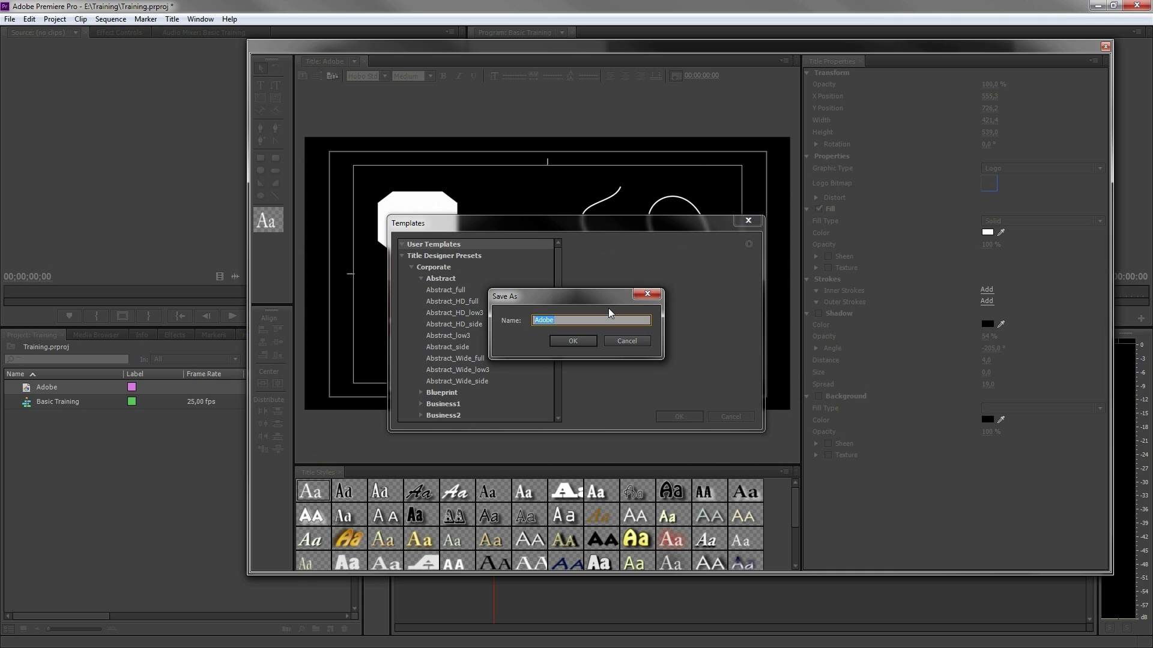
{"action": "left_click", "coordinate": [580, 340]}
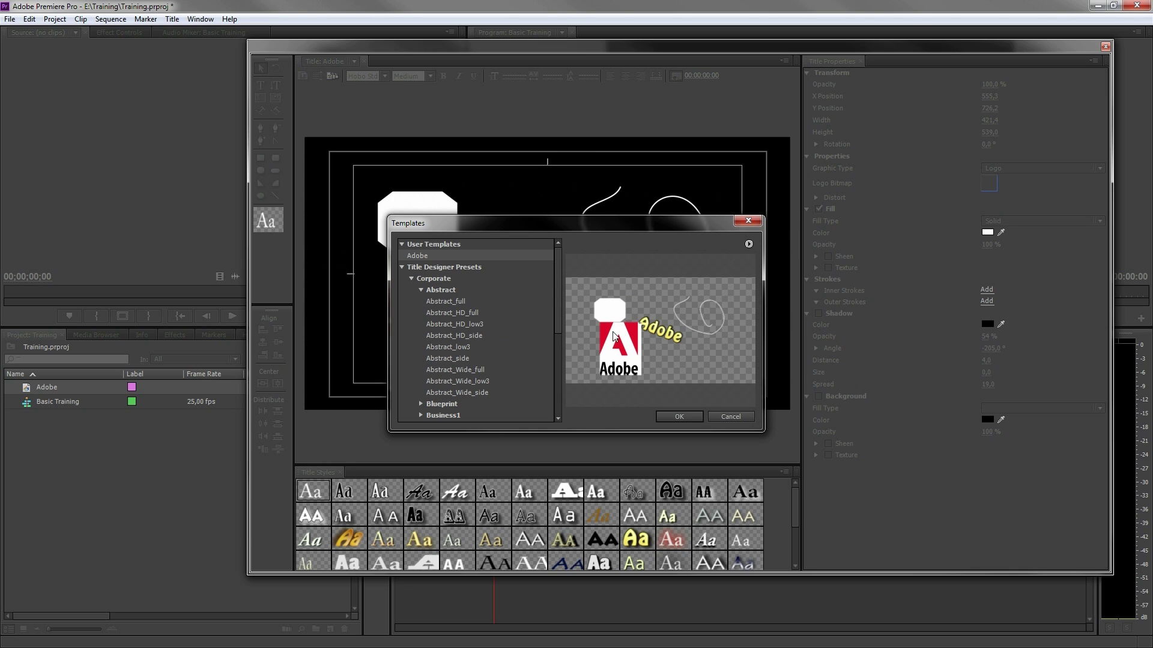
{"action": "left_click", "coordinate": [693, 416]}
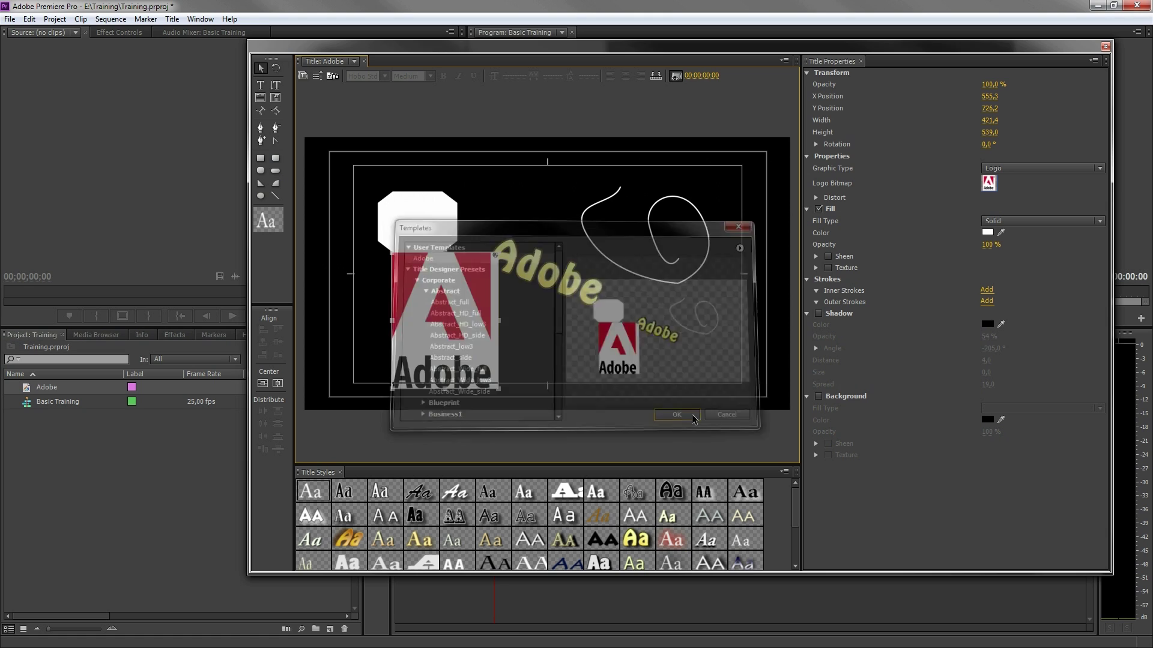
{"action": "key", "text": "ctrl+a"}
Replace all objects with a horizontally centred 'Adobe' text and close the titler
{"action": "key", "text": "Delete"}
{"action": "left_click", "coordinate": [262, 86]}
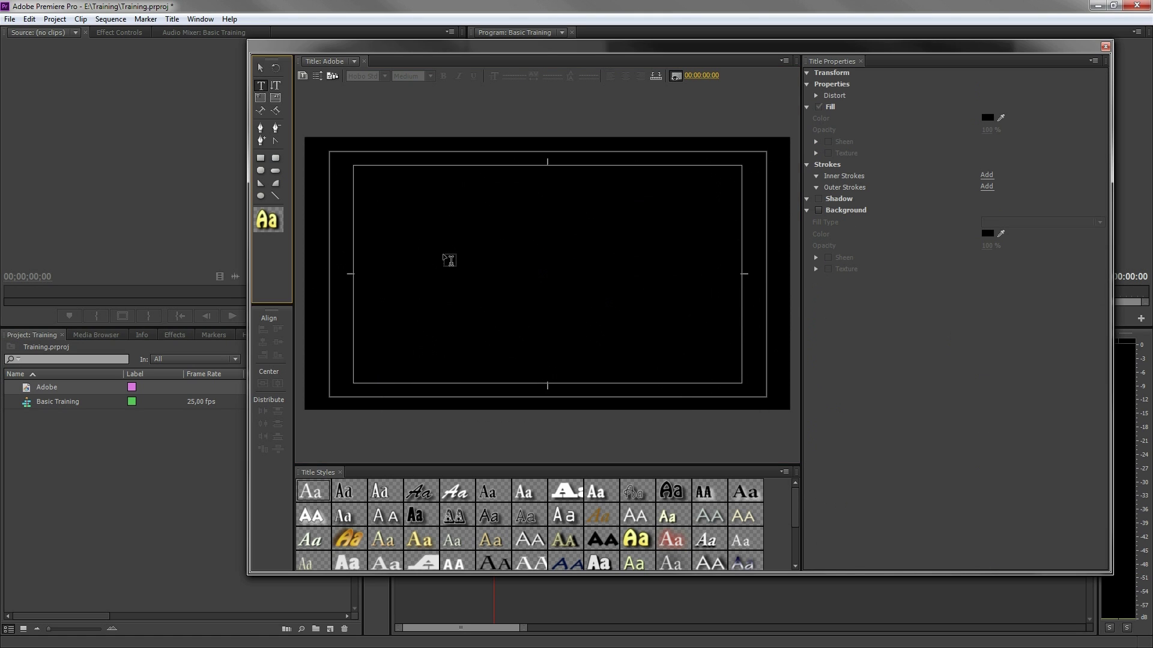
{"action": "left_click", "coordinate": [447, 255]}
{"action": "type", "text": "Adobe"}
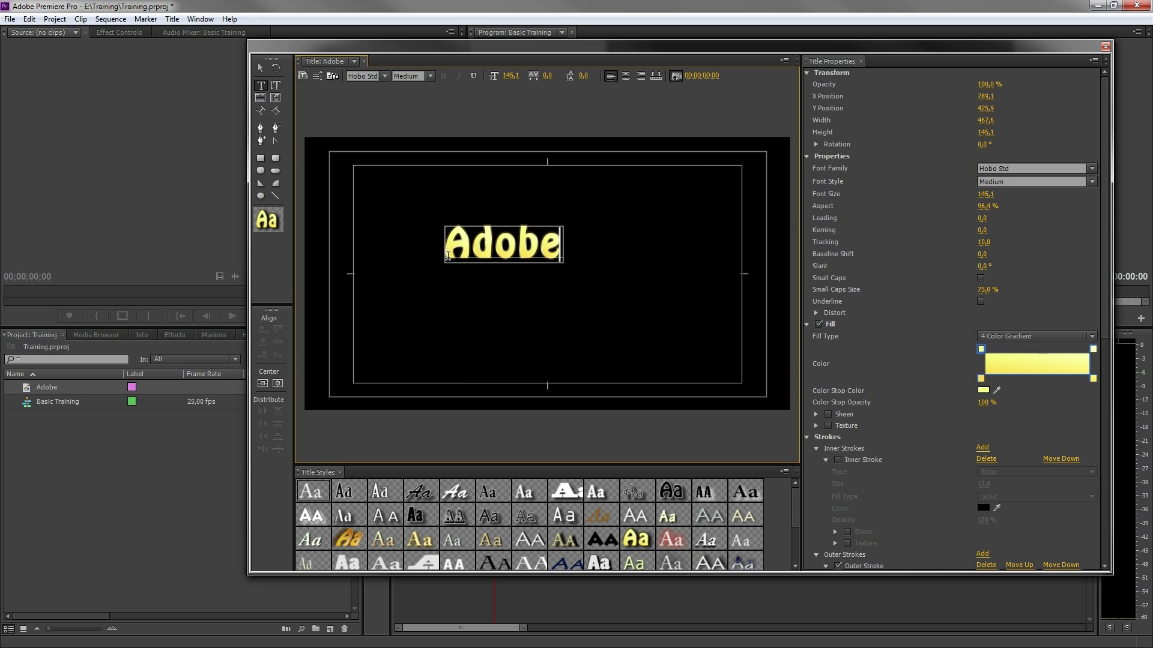
{"action": "left_click", "coordinate": [263, 384]}
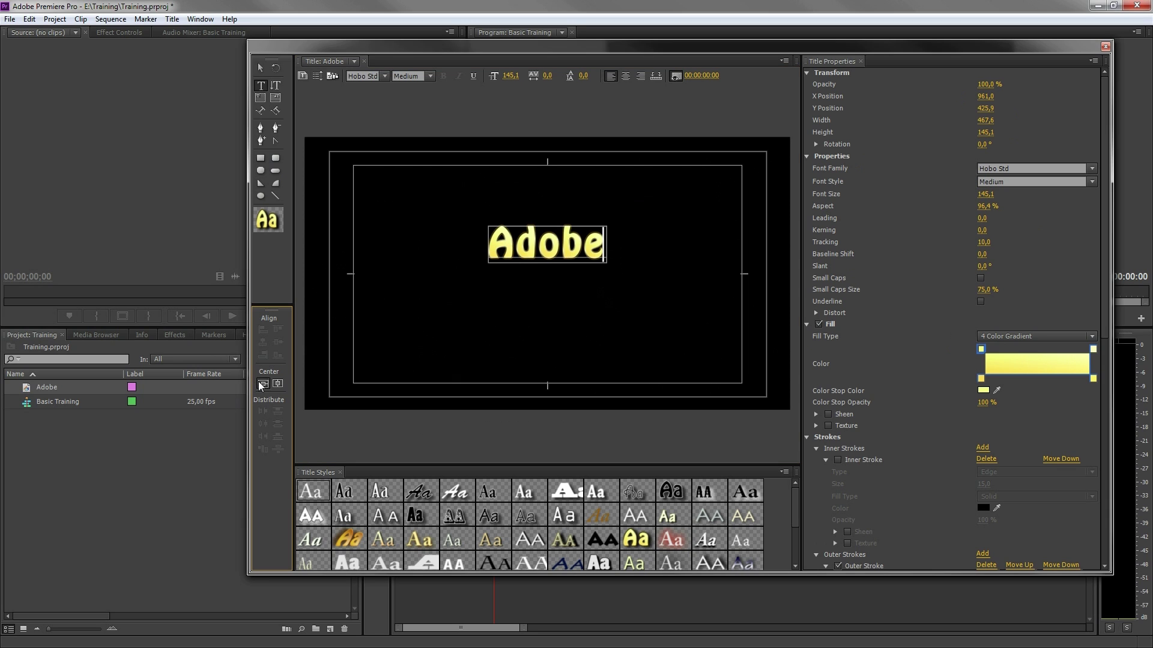
{"action": "left_click", "coordinate": [1106, 47]}
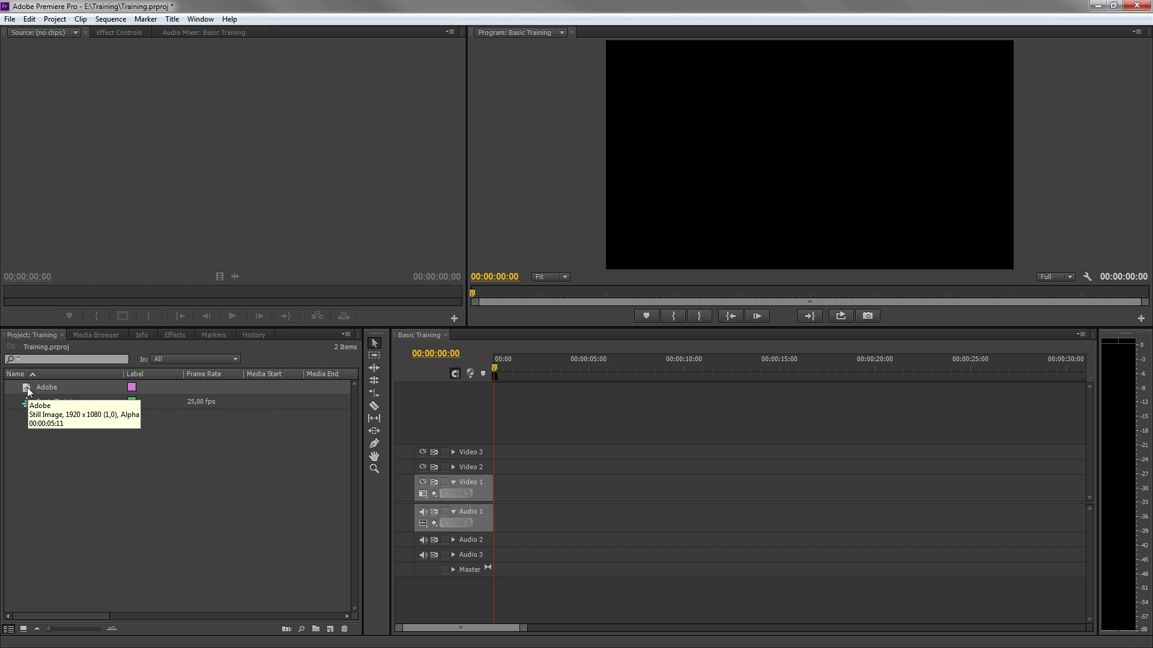
Drag the Adobe title to the start of Video 1 and show its Effect Controls
{"action": "left_click_drag", "start_coordinate": [27, 388], "coordinate": [493, 493]}
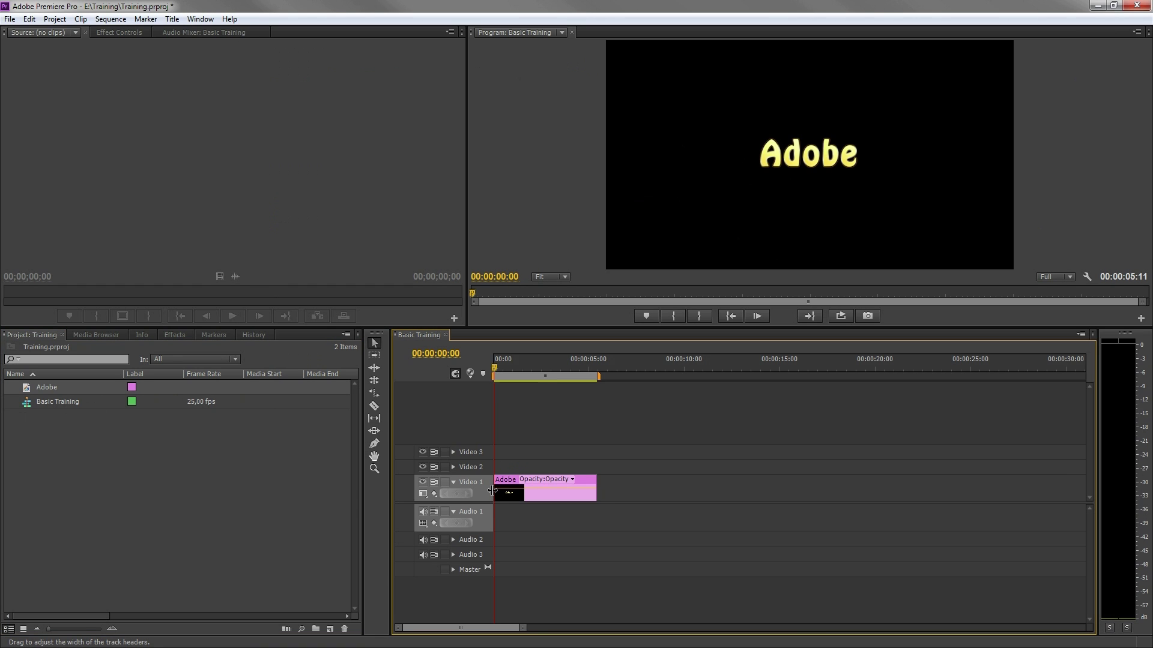
{"action": "left_click", "coordinate": [535, 494]}
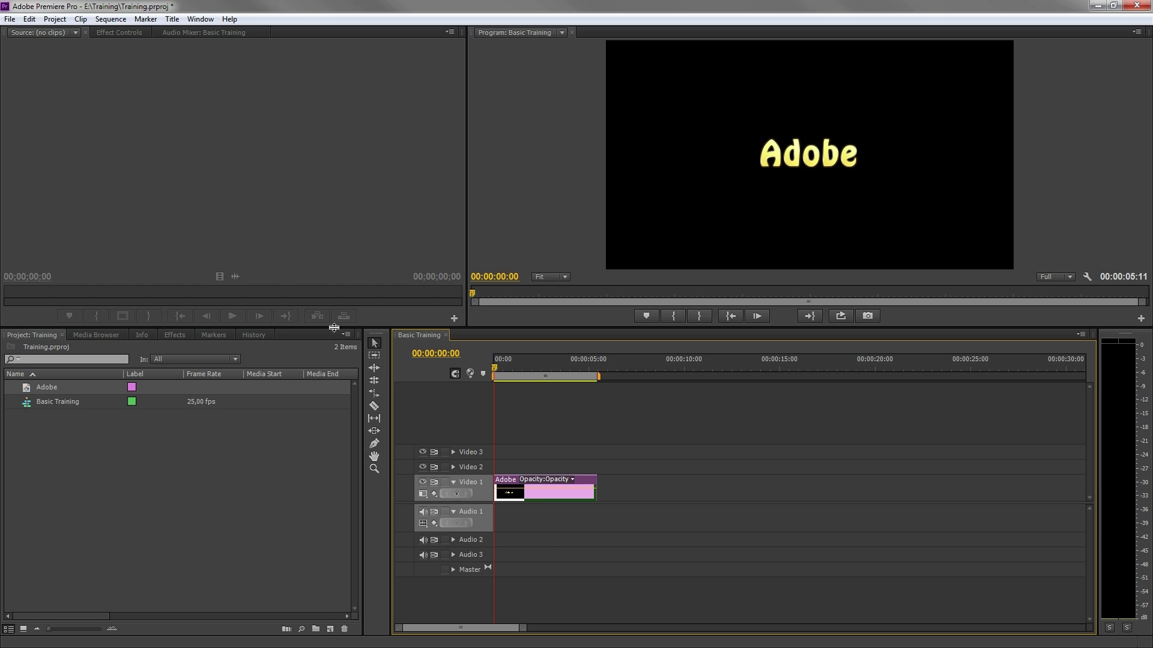
{"action": "left_click", "coordinate": [118, 33]}
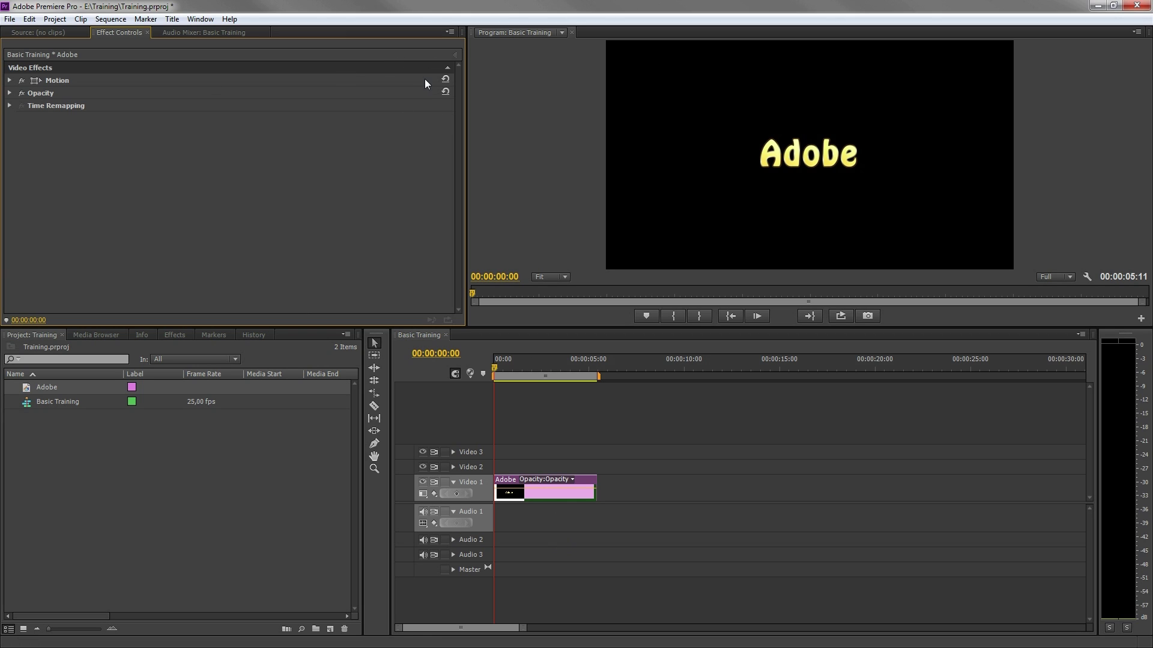
Show the Effect Controls timeline, put the playhead at 00:00:00:12, and expand Motion
{"action": "left_click", "coordinate": [455, 56]}
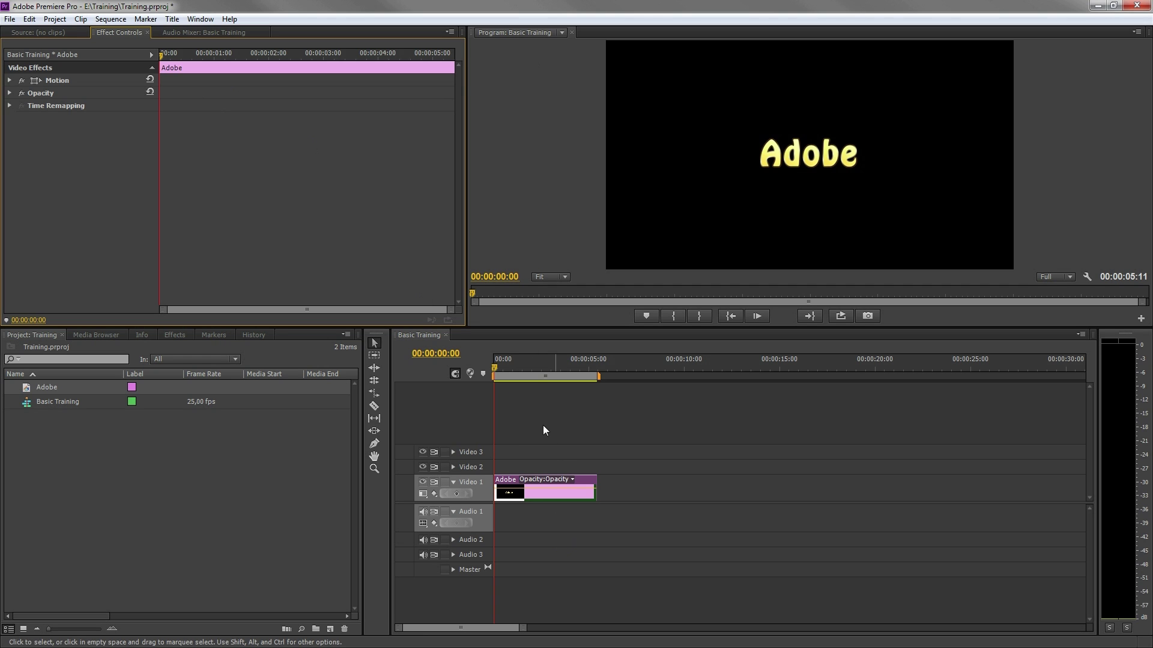
{"action": "left_click_drag", "start_coordinate": [170, 54], "coordinate": [394, 62]}
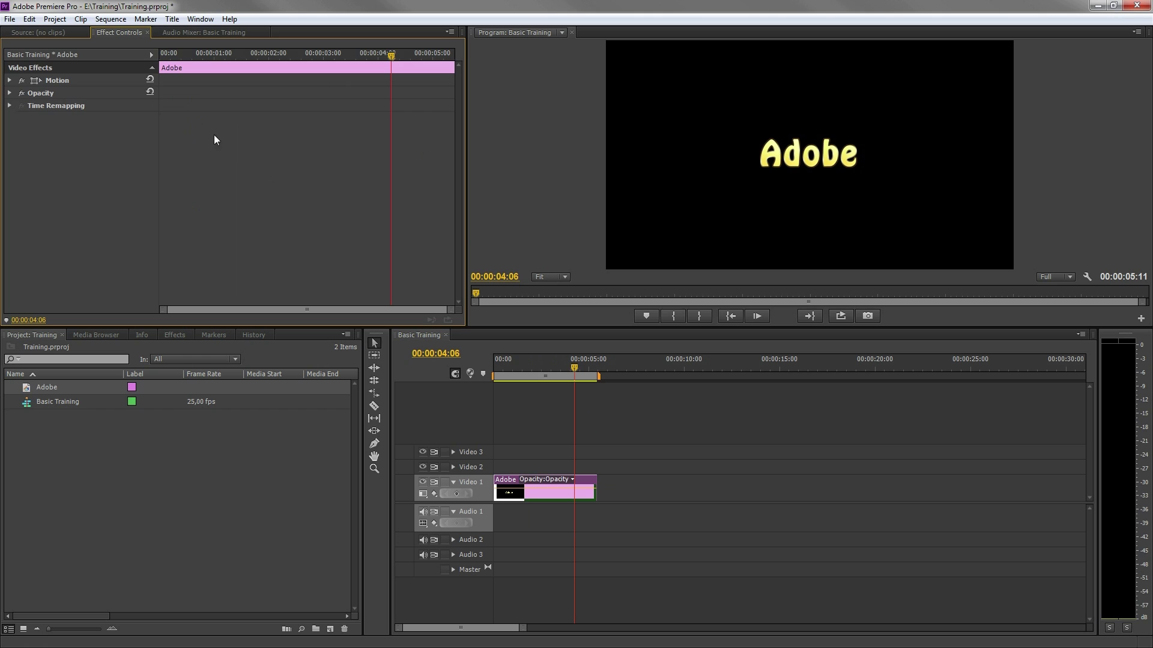
{"action": "left_click", "coordinate": [677, 420]}
{"action": "left_click_drag", "start_coordinate": [573, 366], "coordinate": [523, 365]}
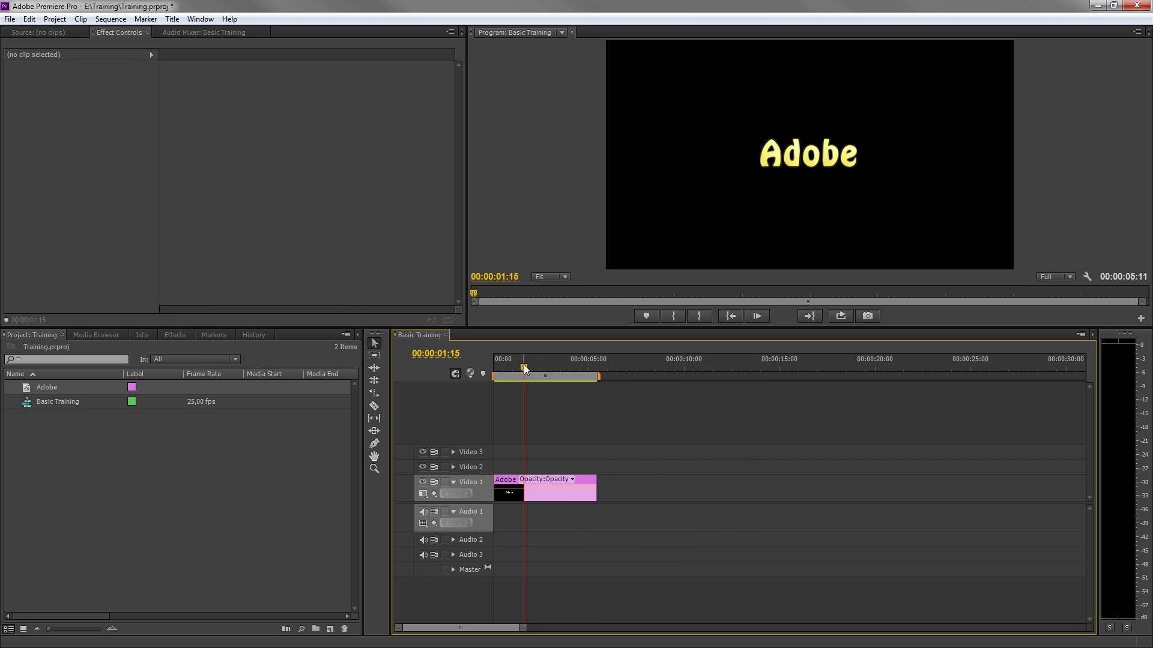
{"action": "left_click", "coordinate": [553, 482]}
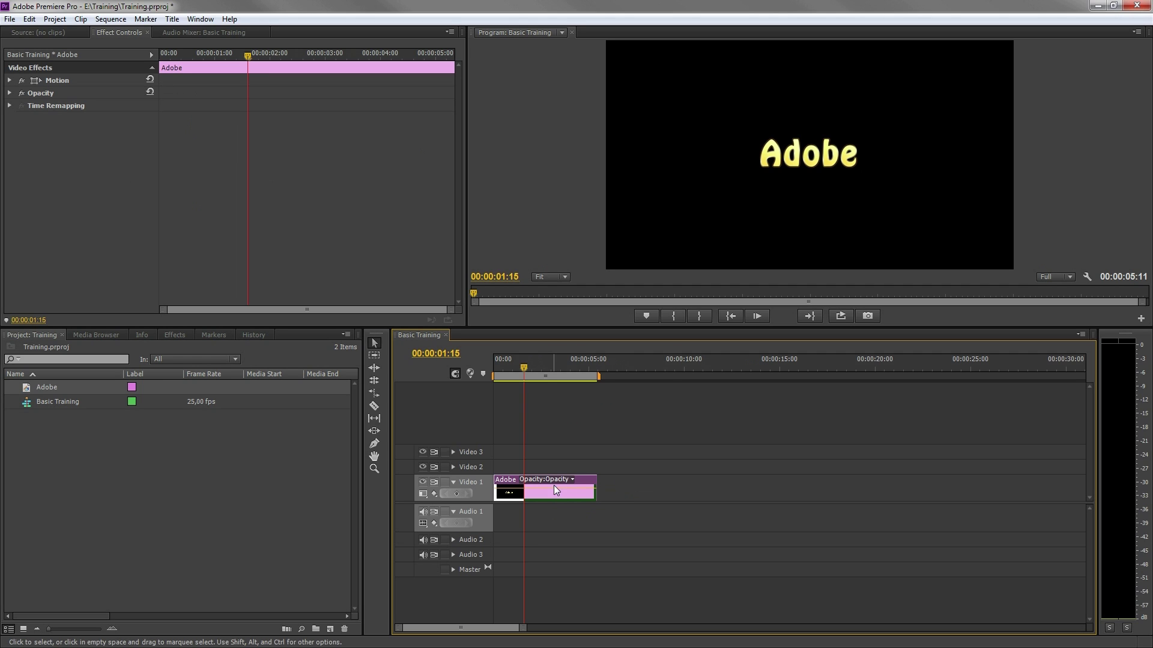
{"action": "left_click", "coordinate": [249, 84]}
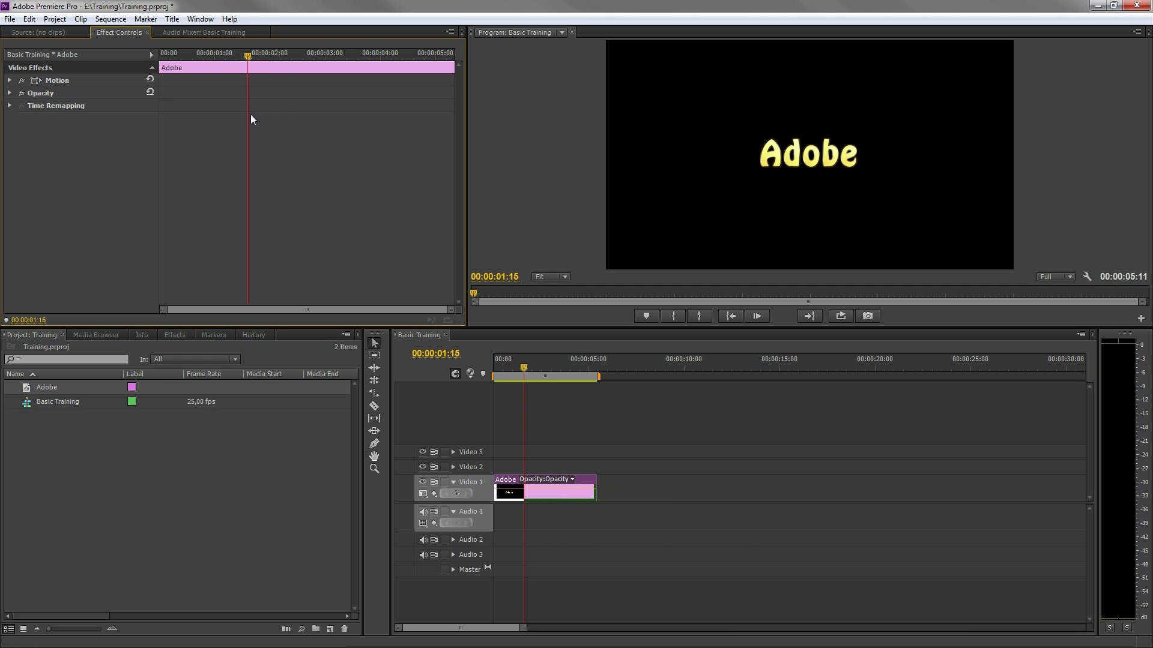
{"action": "left_click_drag", "start_coordinate": [246, 55], "coordinate": [184, 61]}
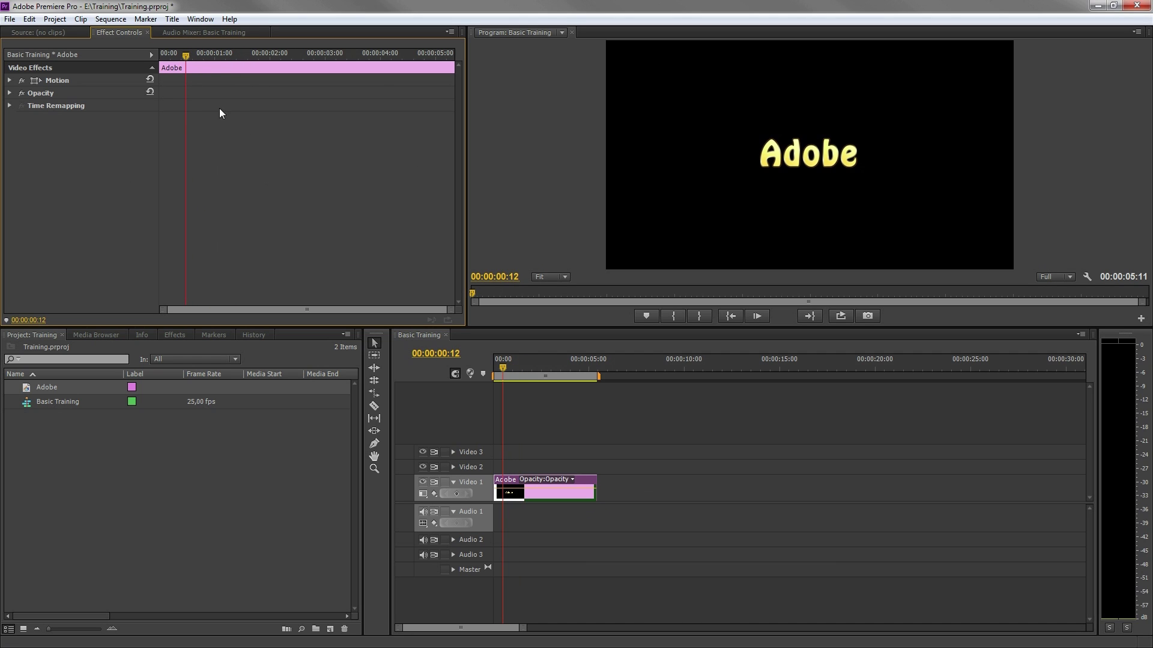
{"action": "left_click", "coordinate": [10, 80]}
Set a Scale keyframe at 50% near the clip start, at 00:00:00:11
{"action": "left_click", "coordinate": [60, 79]}
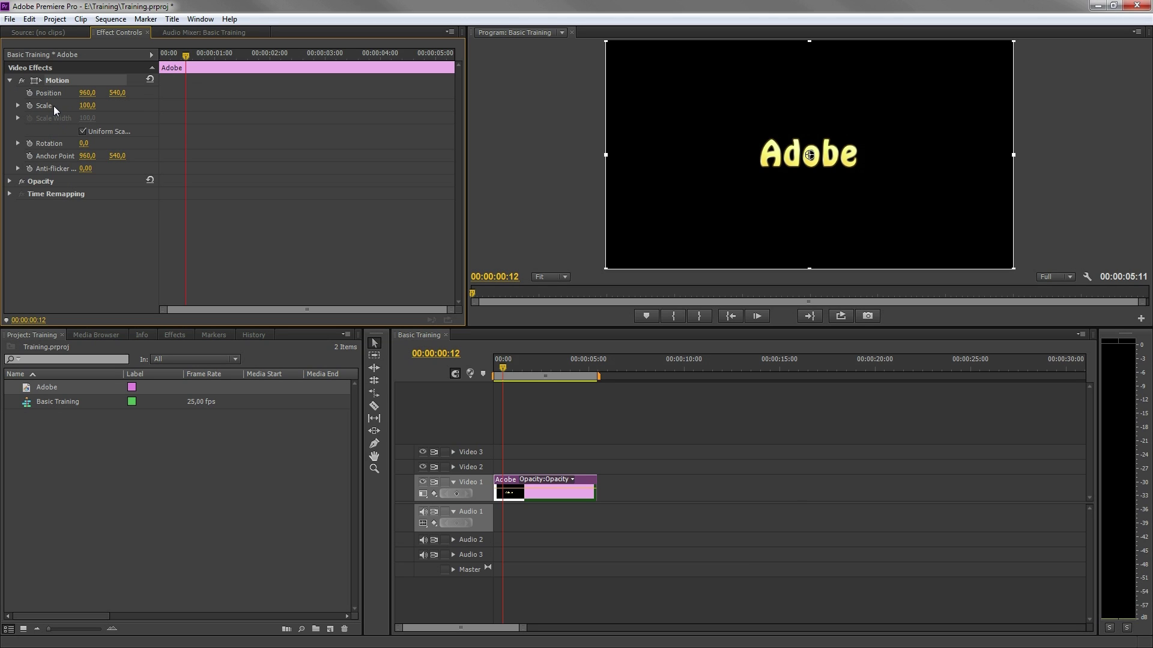
{"action": "mouse_move", "coordinate": [185, 56]}
{"action": "left_mouse_down"}
{"action": "mouse_move", "coordinate": [171, 60]}
{"action": "mouse_move", "coordinate": [186, 67]}
{"action": "left_mouse_up"}
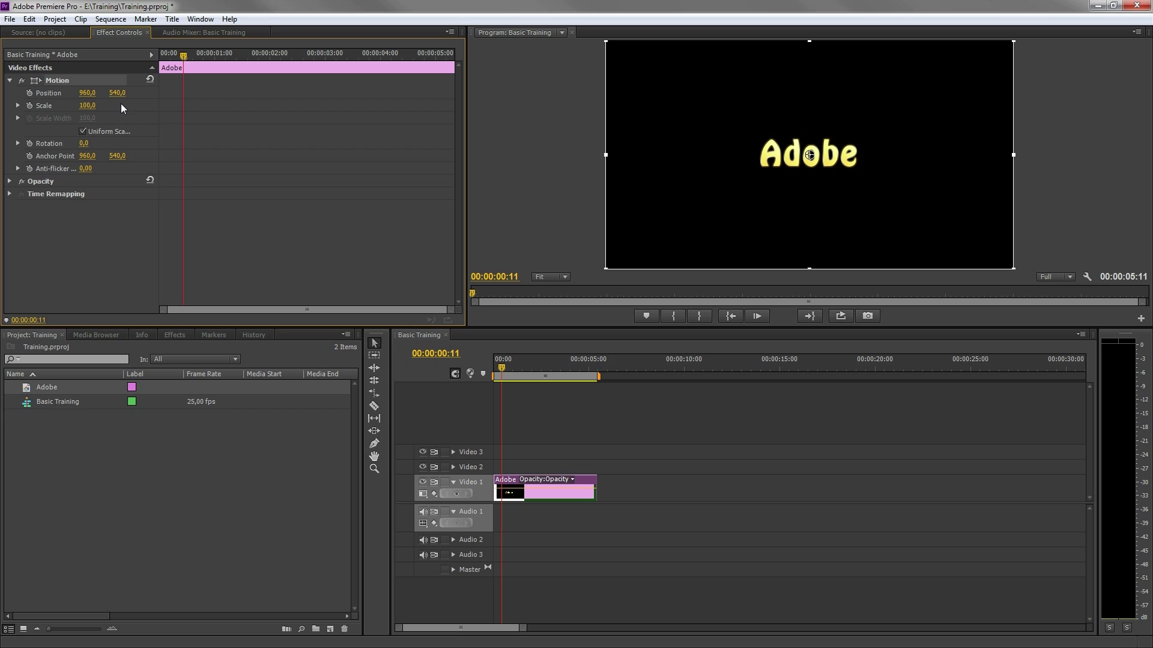
{"action": "left_click", "coordinate": [90, 105]}
{"action": "key", "text": "Return"}
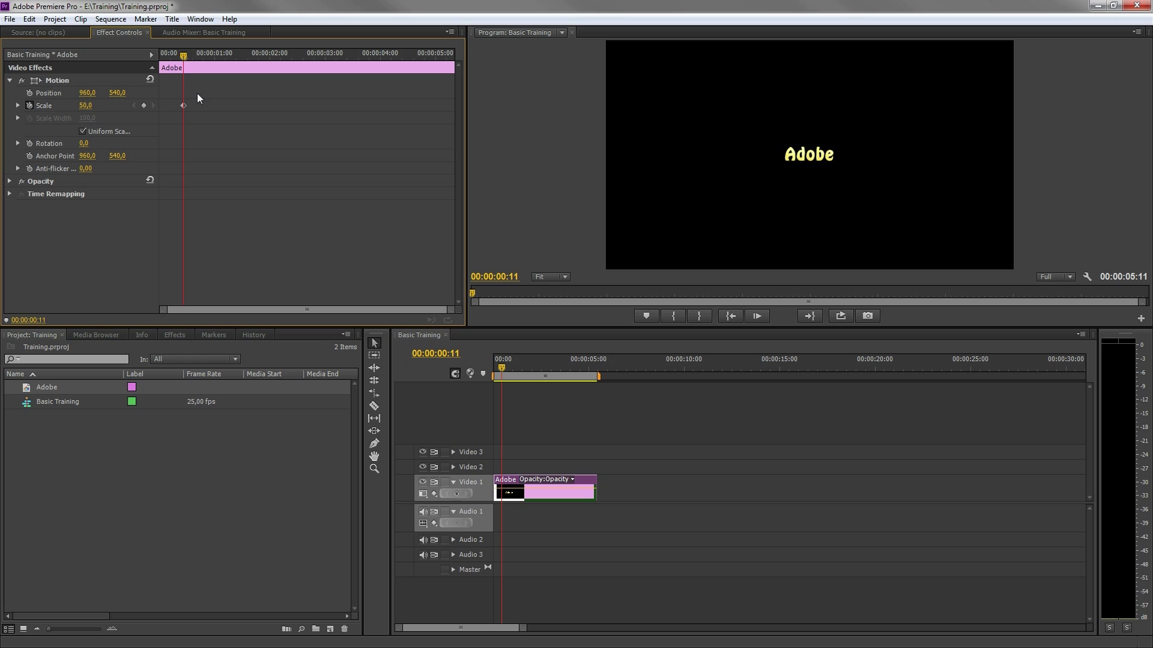
Keyframe Scale at 100 at 00:00:03:00 and add another Scale keyframe at 00:00:04:06
{"action": "left_click_drag", "start_coordinate": [185, 56], "coordinate": [325, 63]}
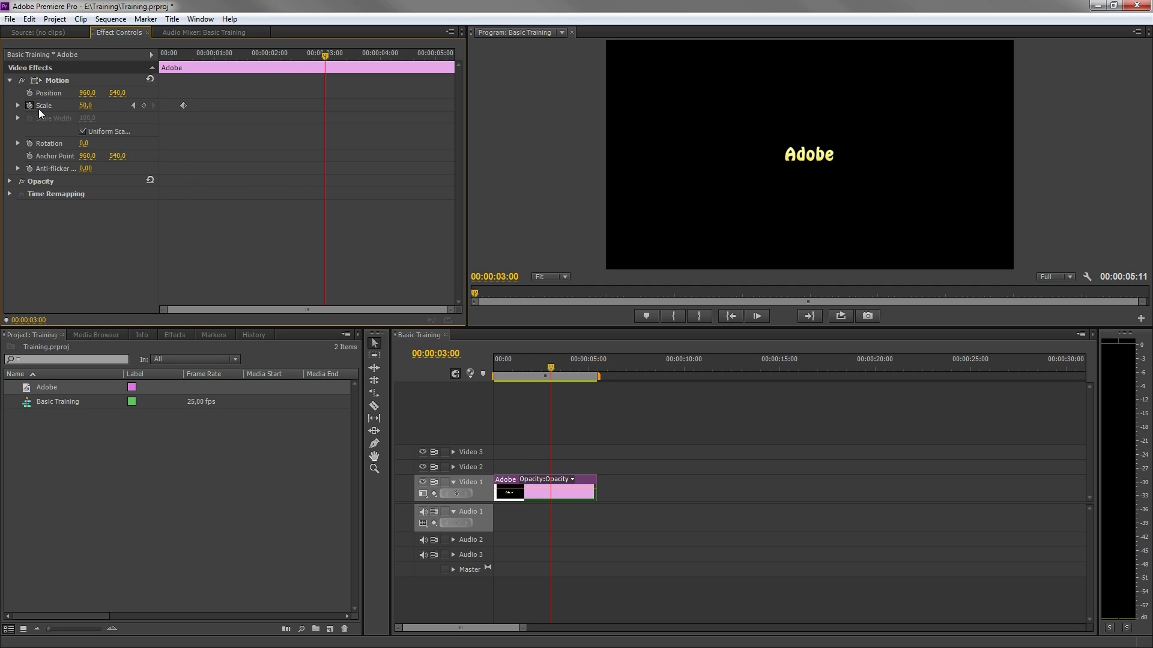
{"action": "left_click", "coordinate": [94, 105]}
{"action": "type", "text": "100"}
{"action": "key", "text": "Return"}
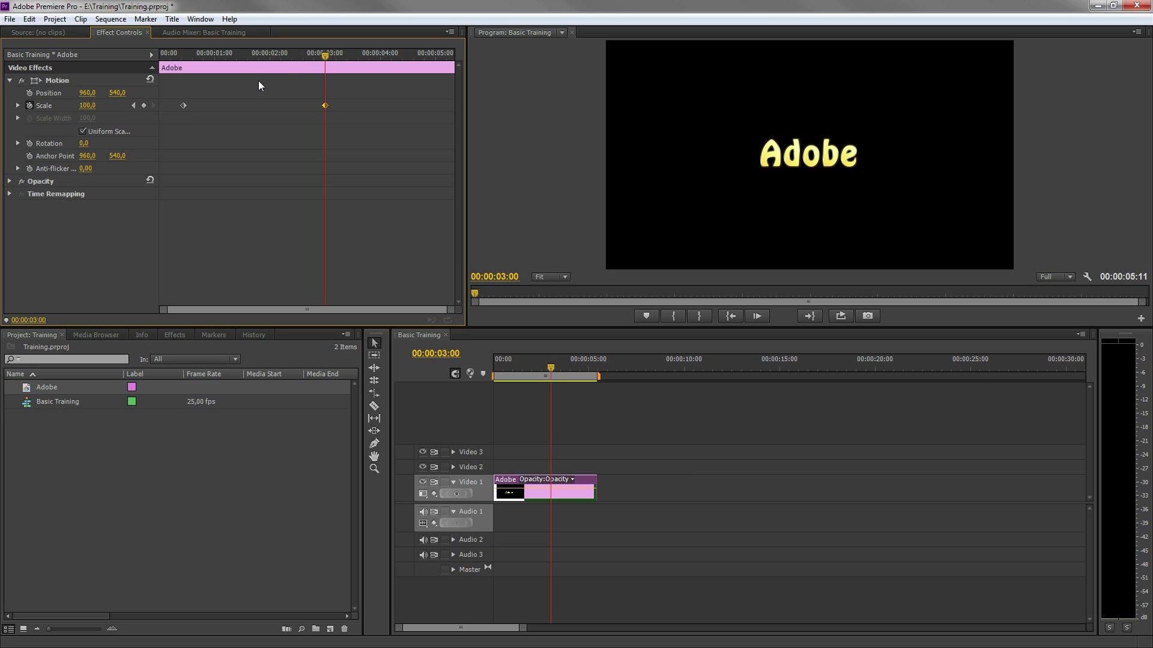
{"action": "left_click_drag", "start_coordinate": [329, 56], "coordinate": [394, 58]}
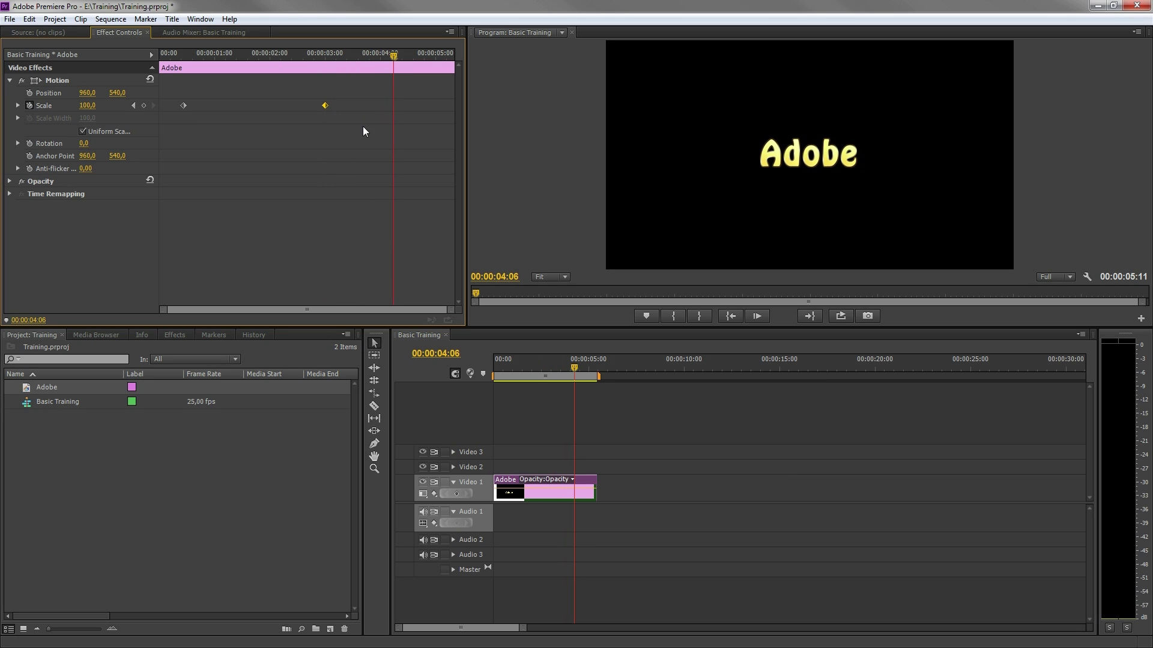
{"action": "left_click", "coordinate": [142, 106]}
Play back the scale animation from the start of the clip
{"action": "left_click", "coordinate": [501, 366]}
{"action": "key", "text": "space"}
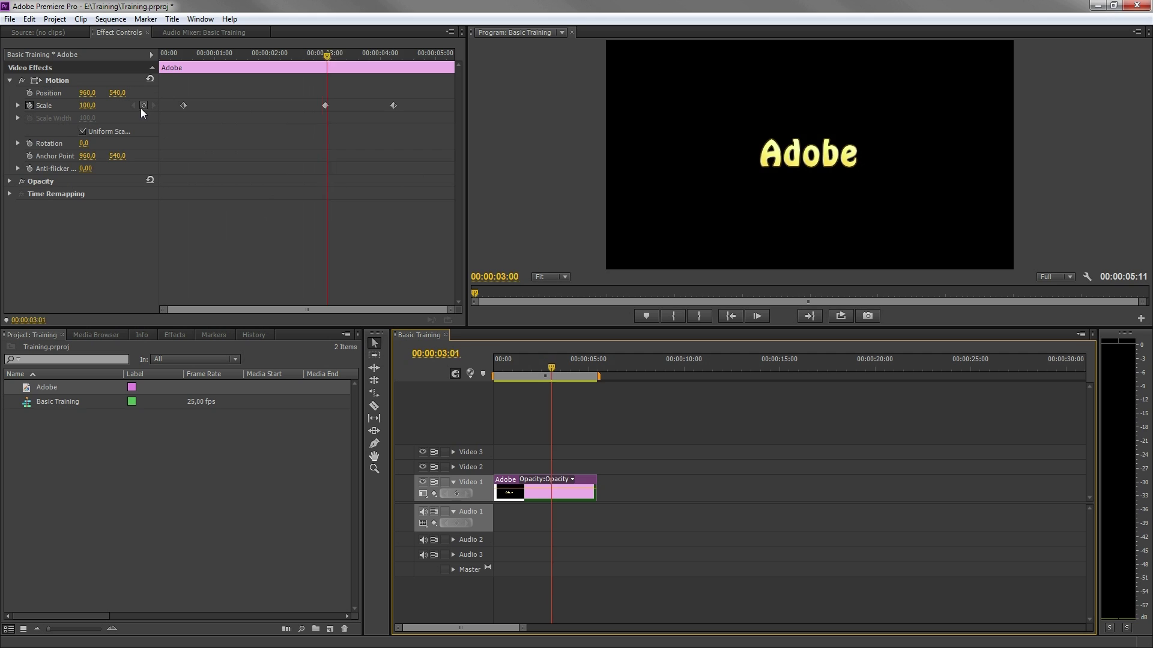
{"action": "left_click", "coordinate": [173, 53]}
{"action": "key", "text": "space"}
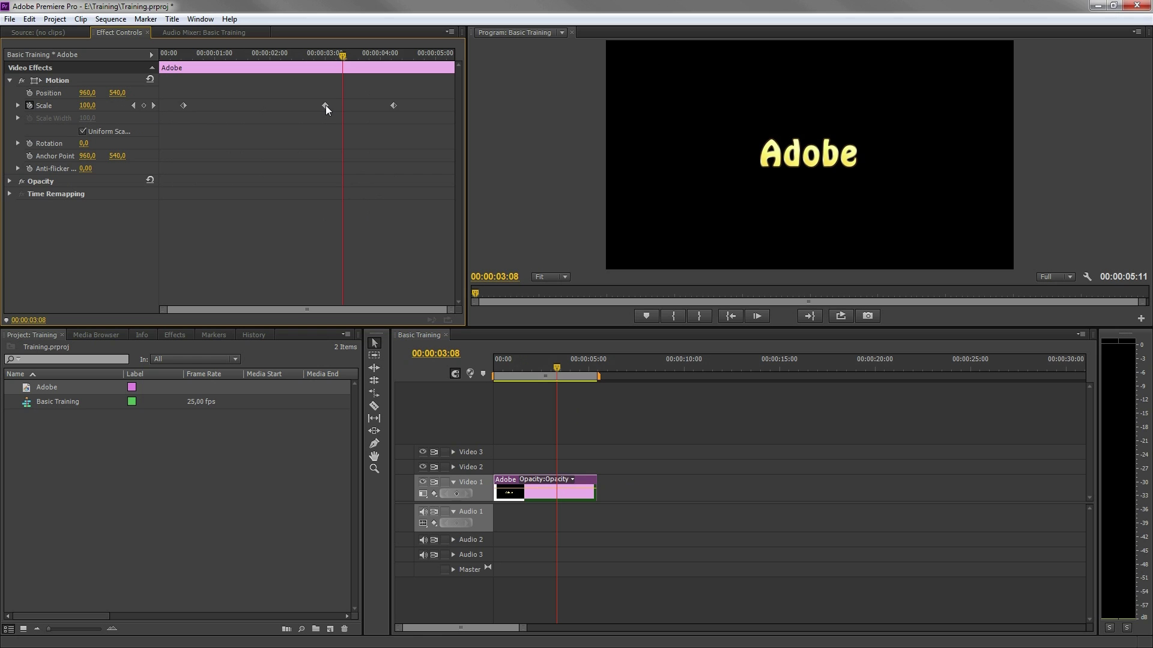
Try moving the 3-second Scale keyframe to about 1 second, then 4 seconds, replaying each
{"action": "left_click_drag", "start_coordinate": [326, 106], "coordinate": [215, 106]}
{"action": "key", "text": "Home"}
{"action": "key", "text": "space"}
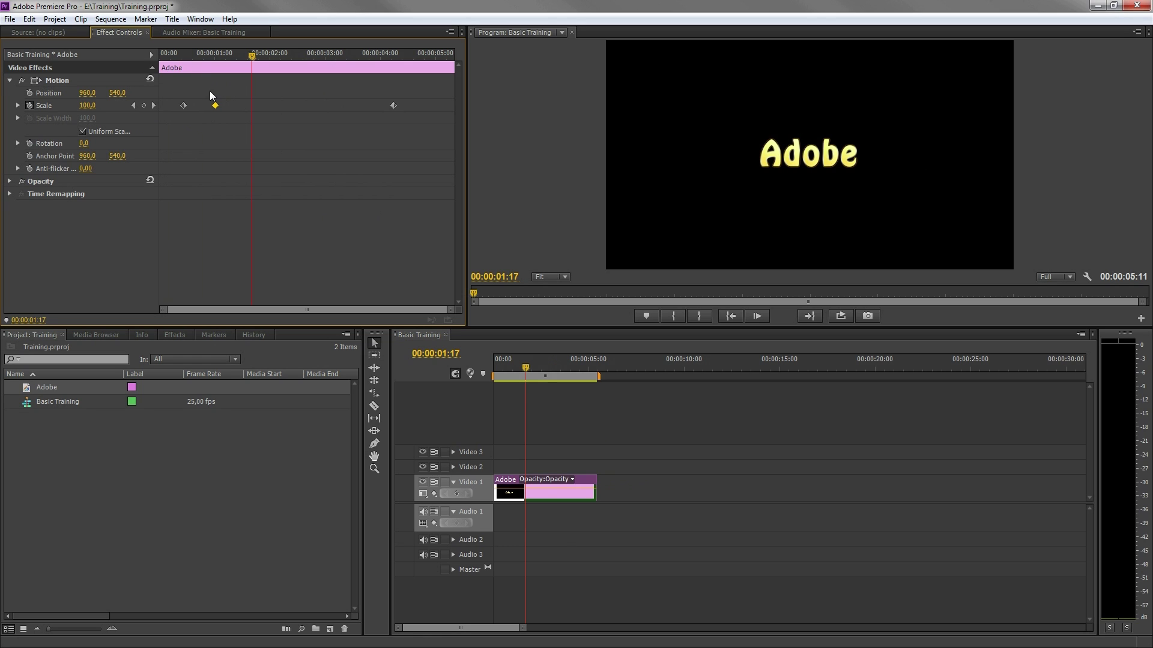
{"action": "left_click_drag", "start_coordinate": [215, 105], "coordinate": [383, 105]}
{"action": "left_click", "coordinate": [178, 52]}
{"action": "key", "text": "space"}
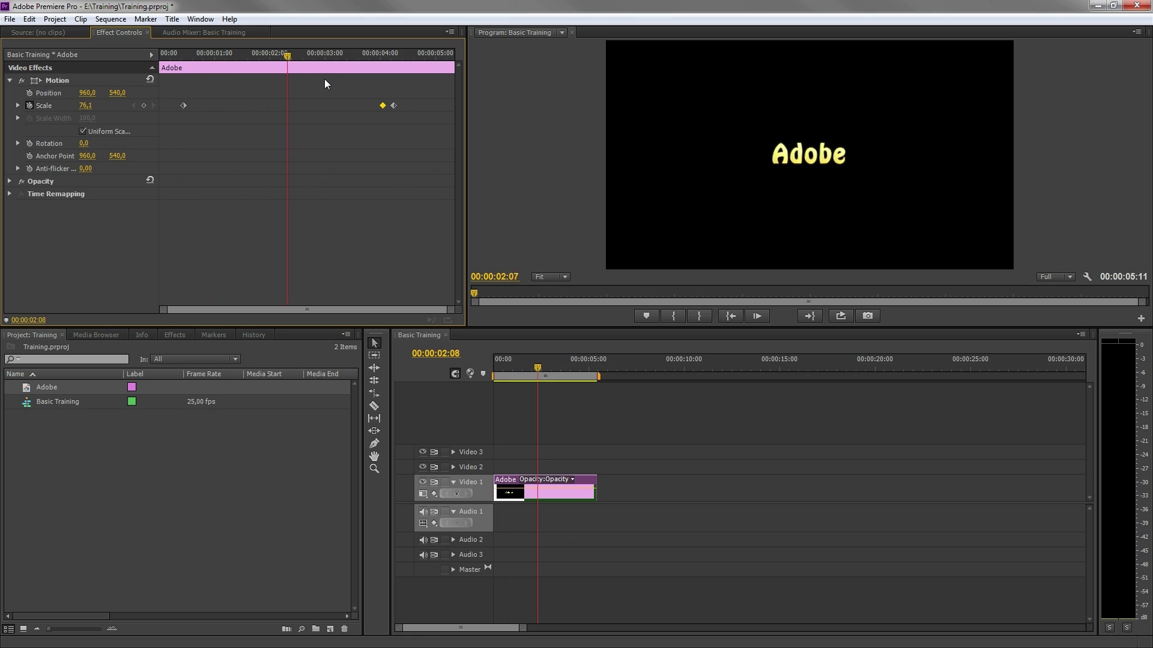
{"action": "left_click", "coordinate": [193, 55]}
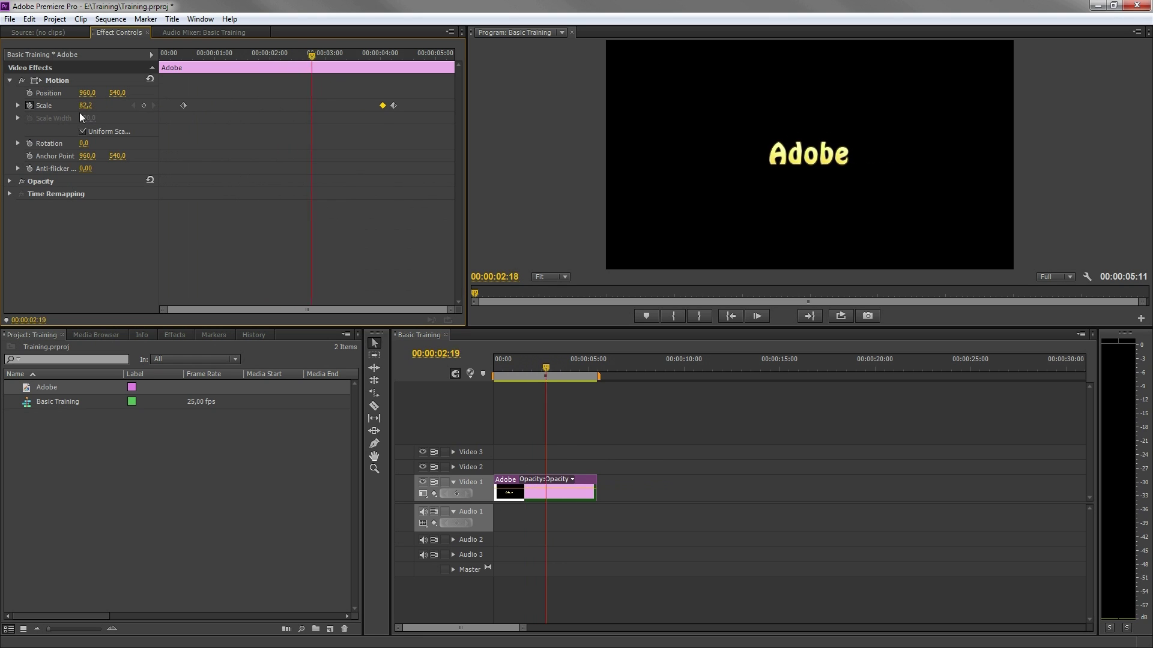
{"action": "left_click", "coordinate": [182, 56]}
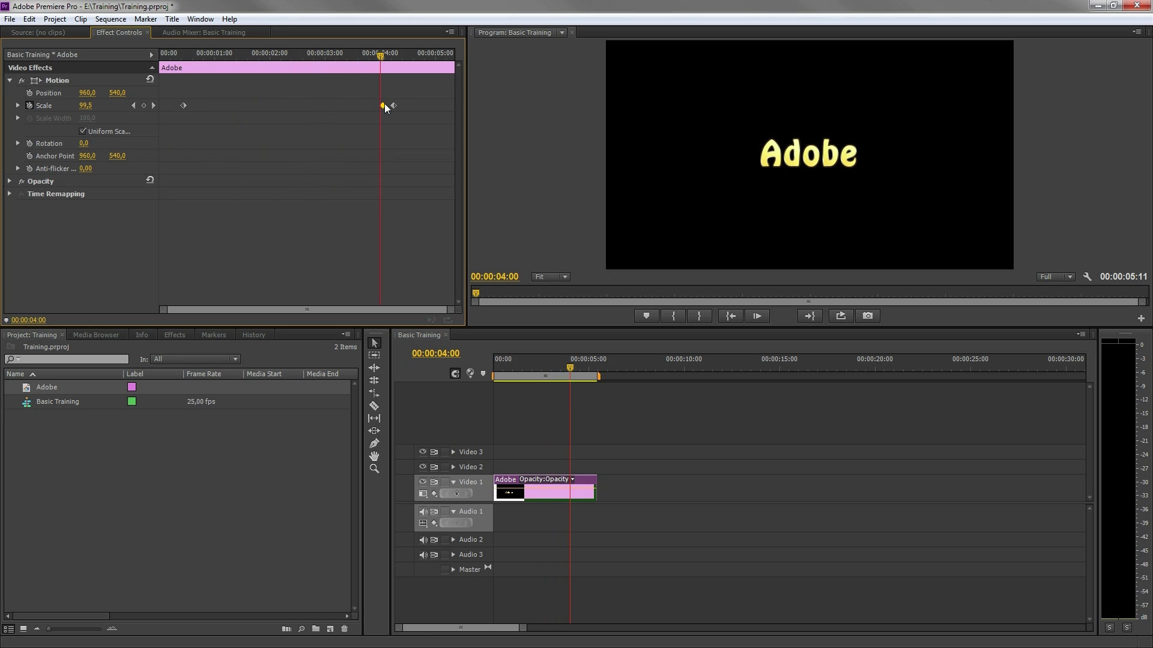
Move the 100% Scale keyframe to about 2 seconds and delete the later extra keyframes
{"action": "left_click_drag", "start_coordinate": [384, 106], "coordinate": [272, 106]}
{"action": "left_click_drag", "start_coordinate": [176, 91], "coordinate": [290, 120]}
{"action": "left_click", "coordinate": [297, 53]}
{"action": "left_click_drag", "start_coordinate": [297, 54], "coordinate": [362, 57]}
{"action": "left_click_drag", "start_coordinate": [415, 98], "coordinate": [293, 114]}
{"action": "key", "text": "Delete"}
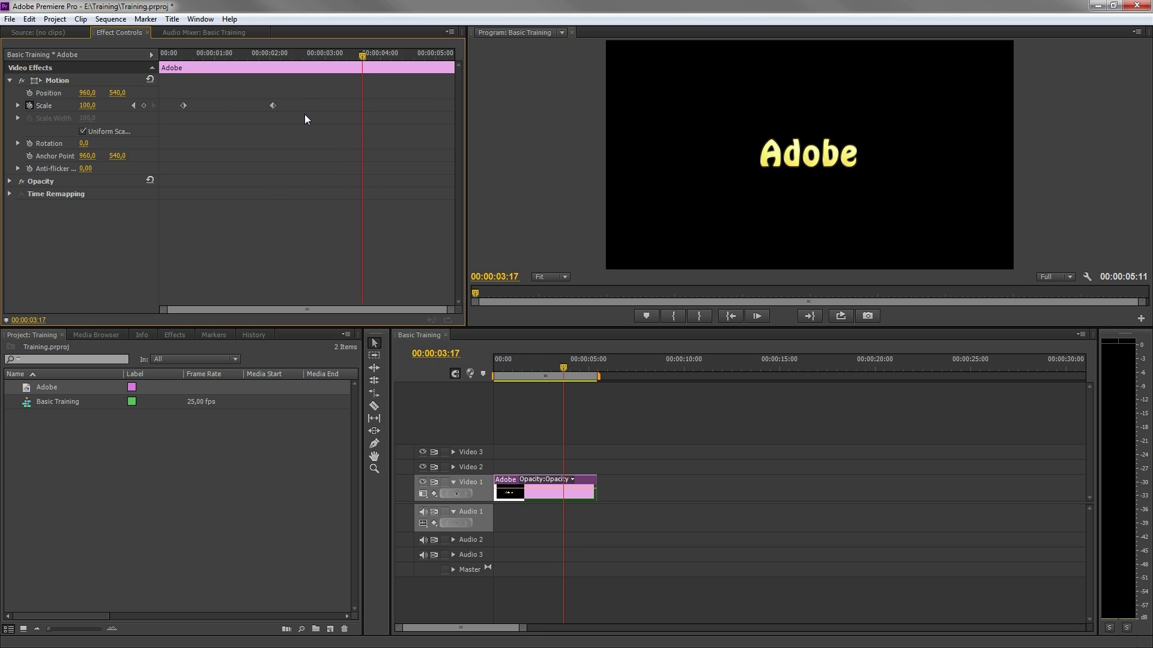